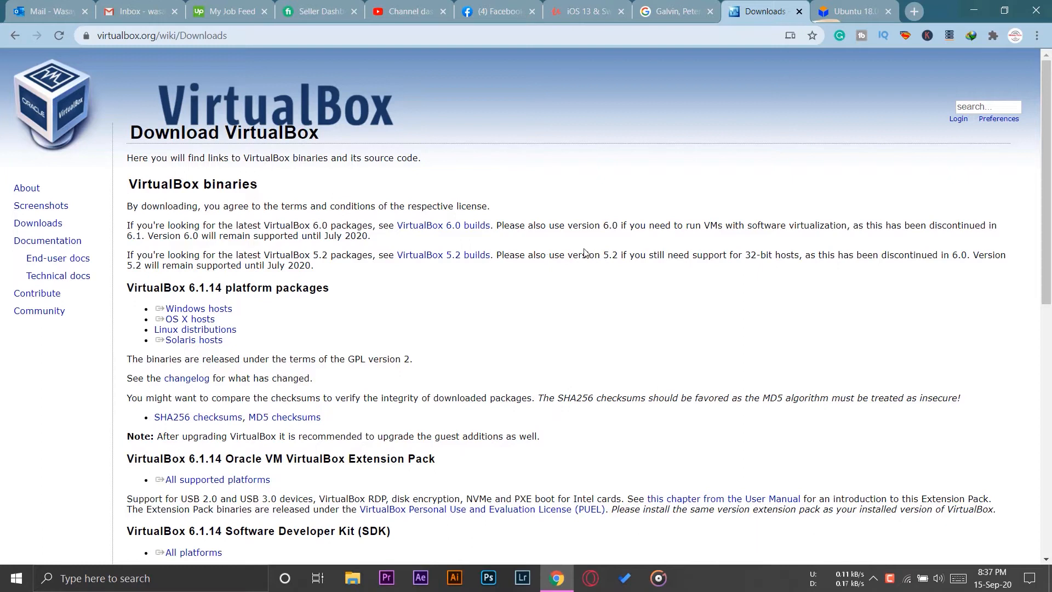
# - Download the VirtualBox 6.1.14 installer for Windows hosts and minimize the download progress window
pyautogui.tripleClick(165, 318)
pyautogui.tripleClick(175, 311)
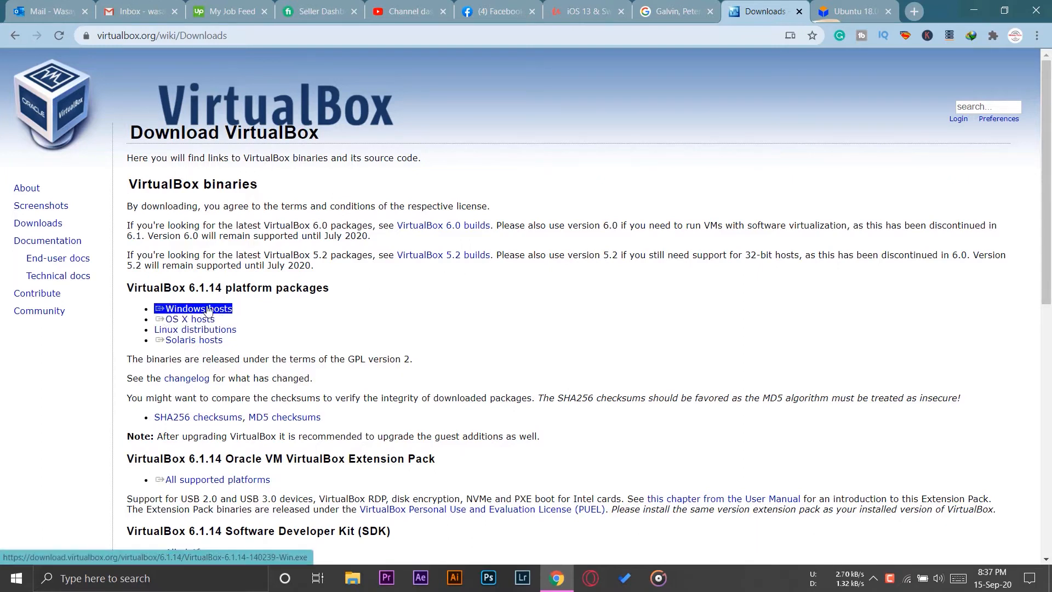
pyautogui.click(176, 314)
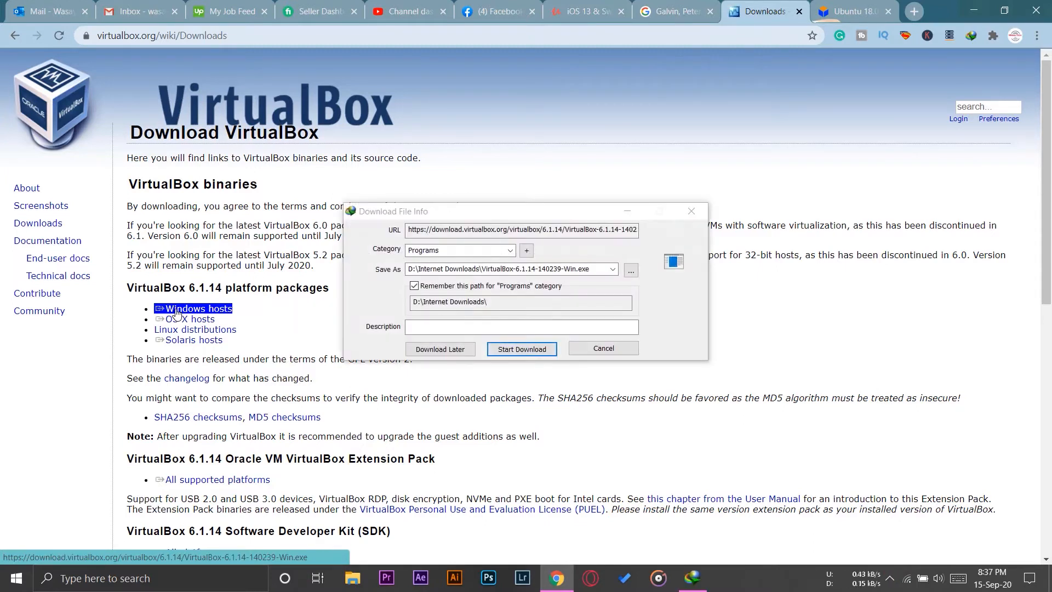
pyautogui.click(521, 349)
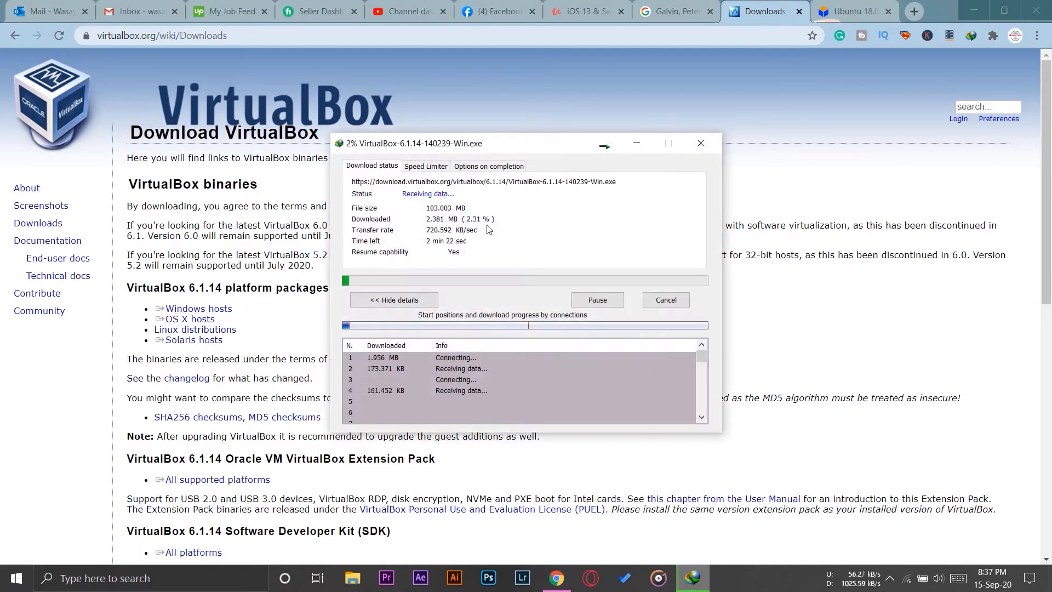
pyautogui.click(648, 145)
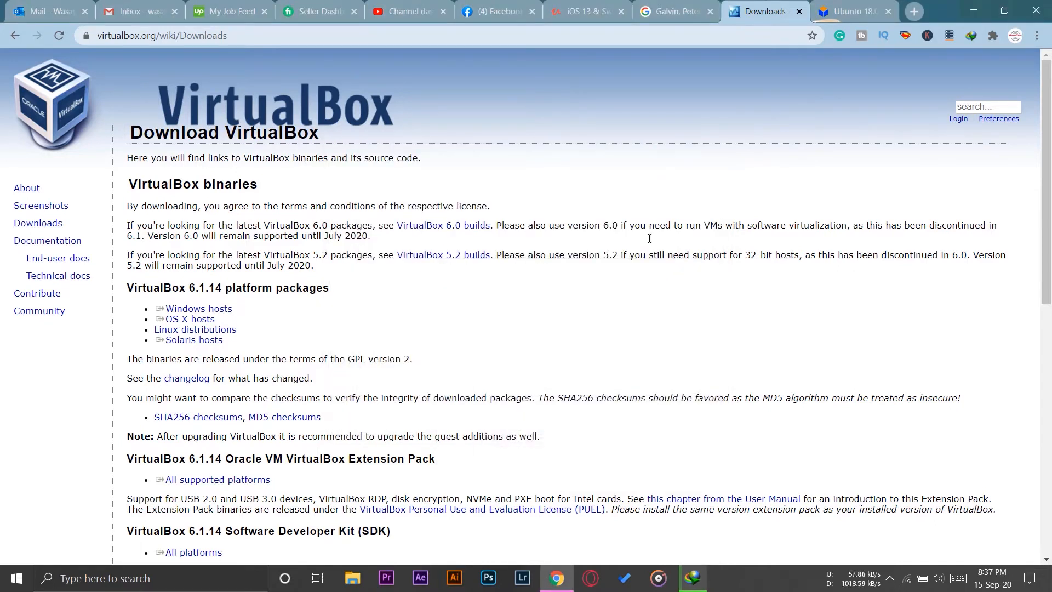
# - Download the VirtualBox 6.1.14 Oracle VM VirtualBox Extension Pack for all supported platforms
pyautogui.scroll(-1, 519, 301)
pyautogui.scroll(-1, 520, 301)
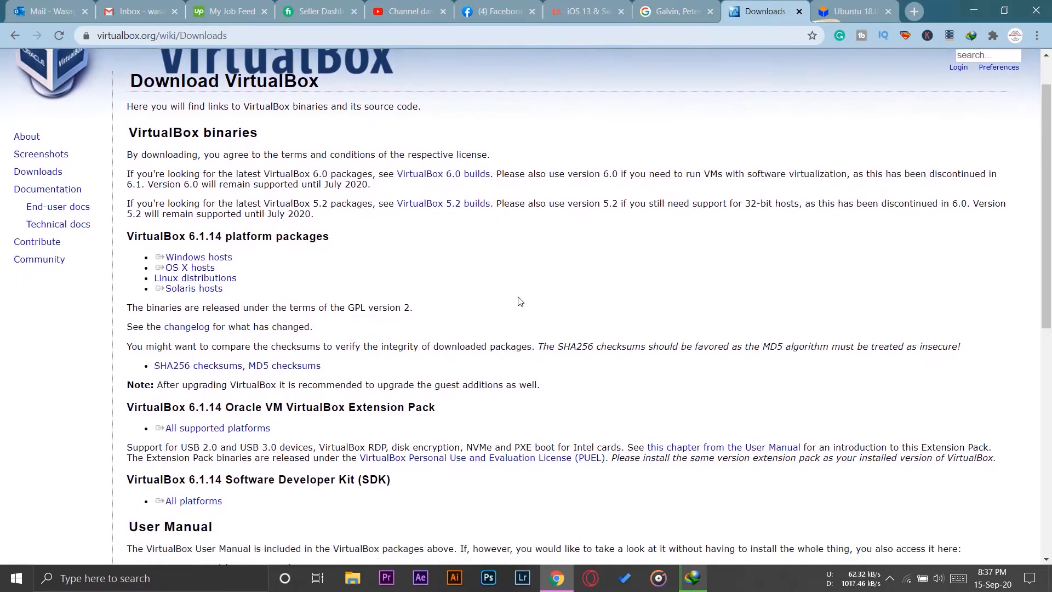
pyautogui.doubleClick(163, 399)
pyautogui.click(197, 400)
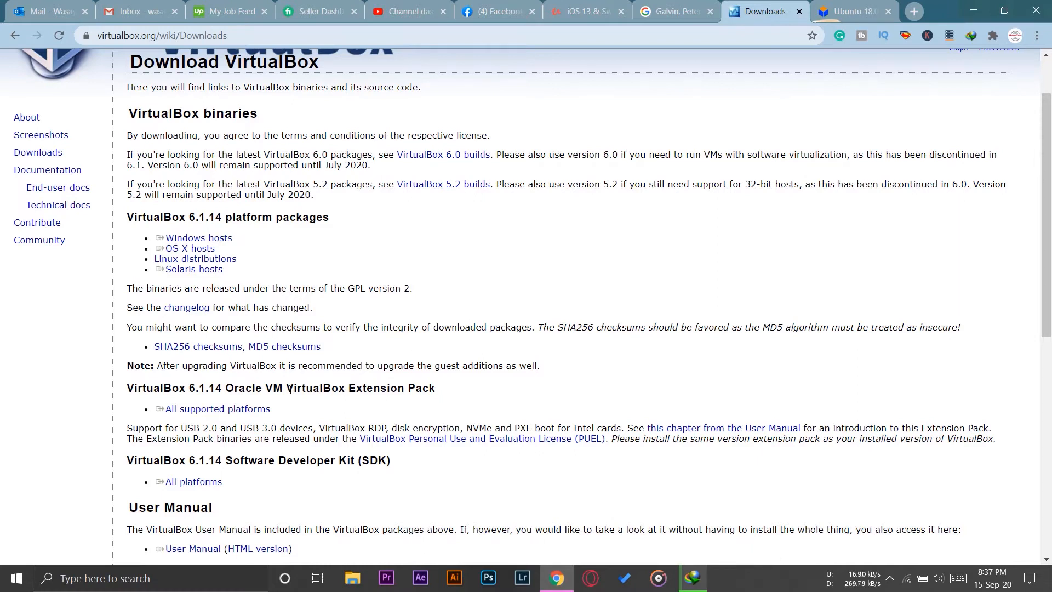
pyautogui.moveTo(287, 388); pyautogui.dragTo(461, 390)
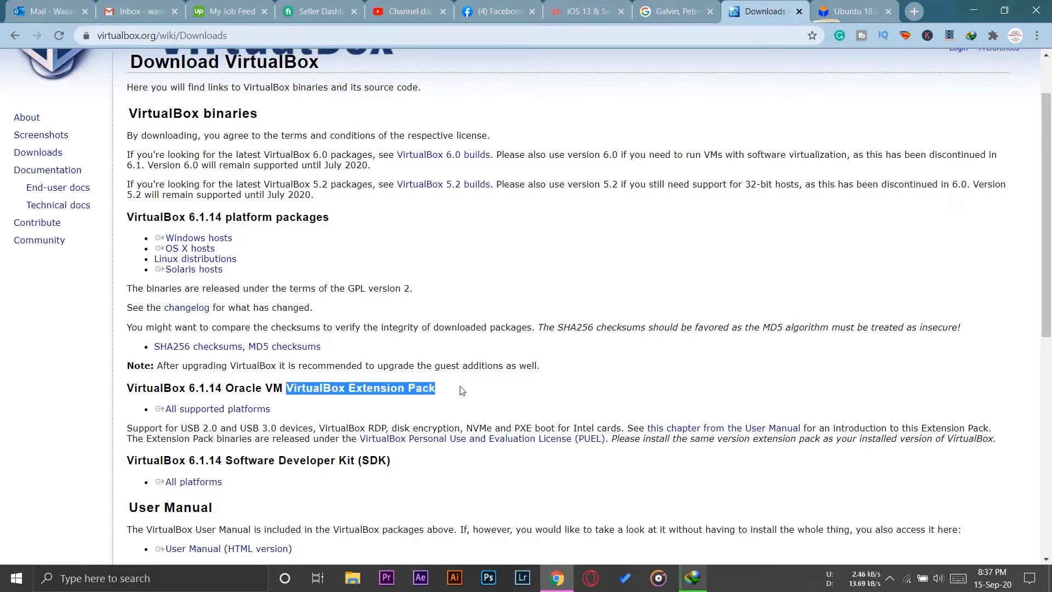
pyautogui.click(461, 390)
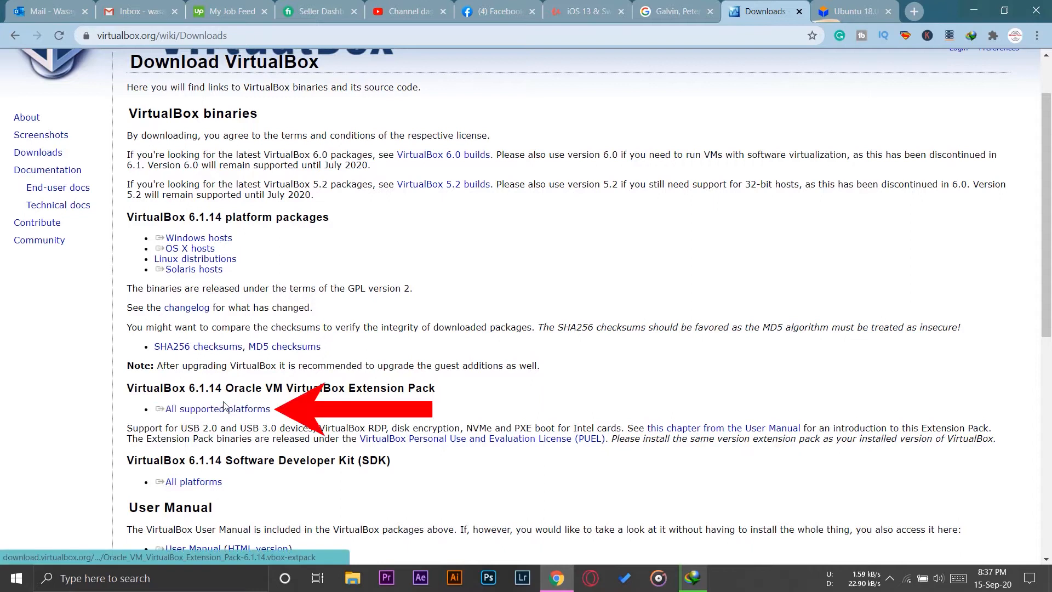
pyautogui.click(229, 415)
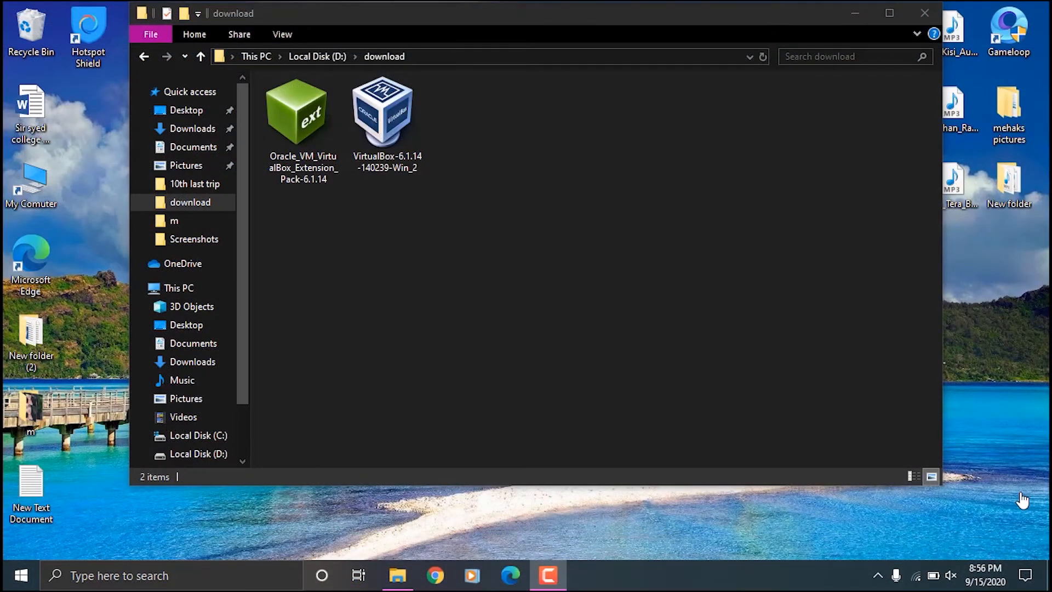
# - Launch the VirtualBox-6.1.14-140239-Win_2 installer from the download folder
pyautogui.click(620, 287)
pyautogui.click(408, 110)
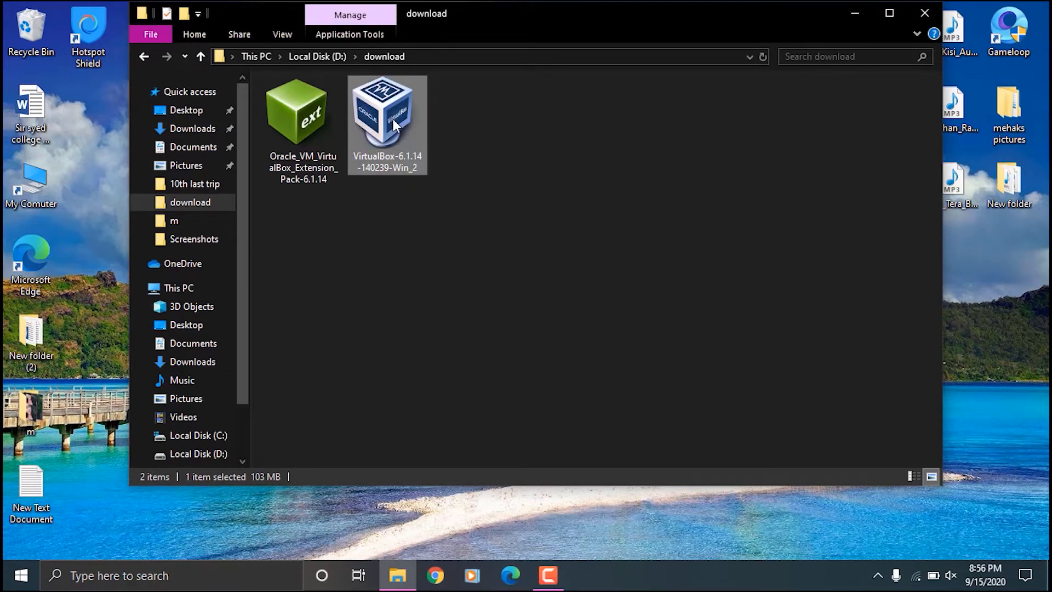
pyautogui.rightClick(393, 120)
pyautogui.click(438, 145)
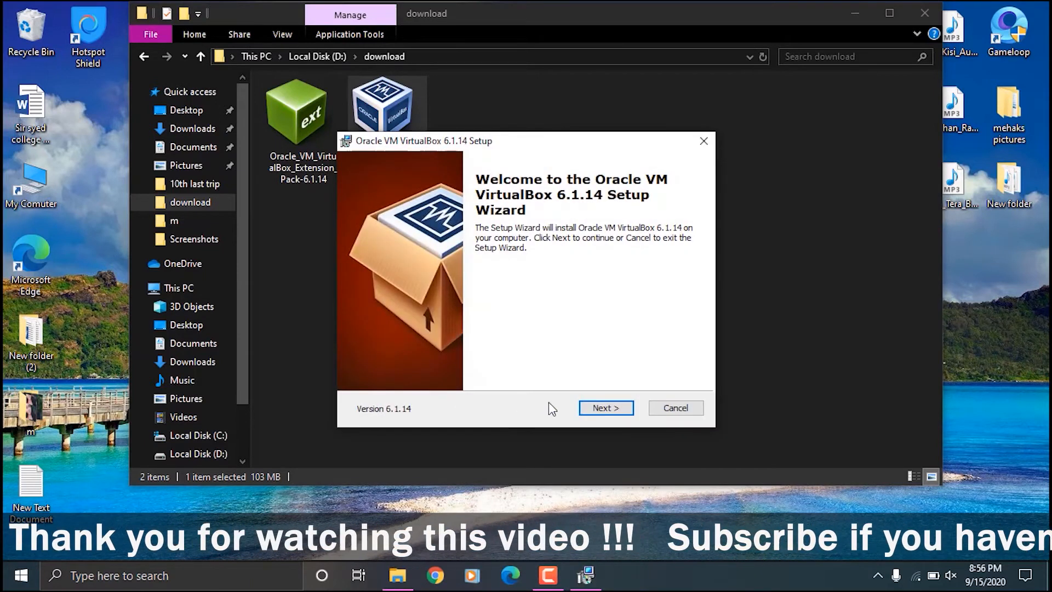
# - Install VirtualBox with the default features and location, keeping all start menu, shortcut and file association options enabled
pyautogui.click(607, 408)
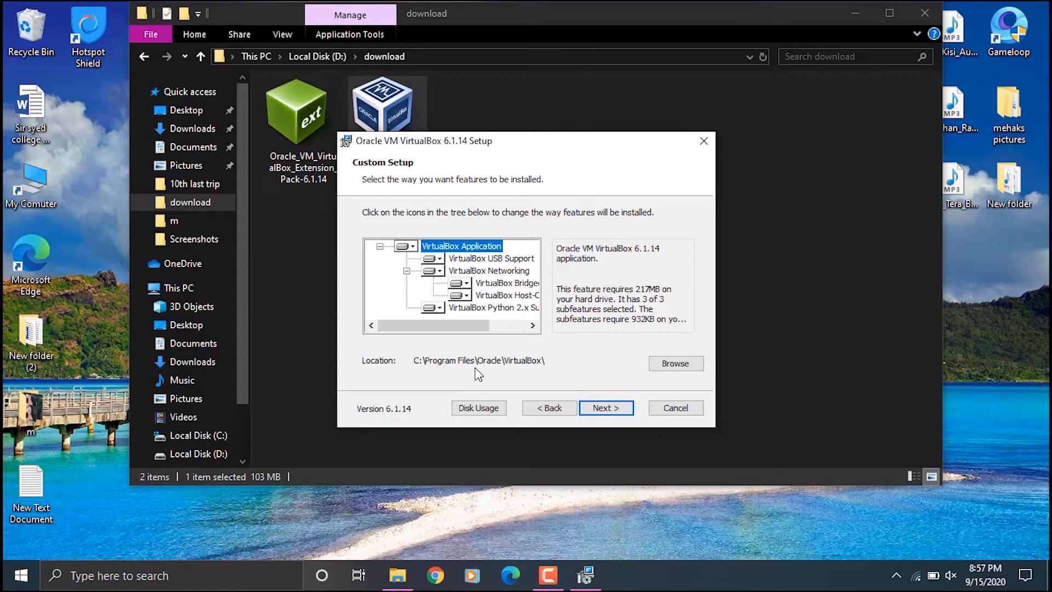
pyautogui.click(606, 407)
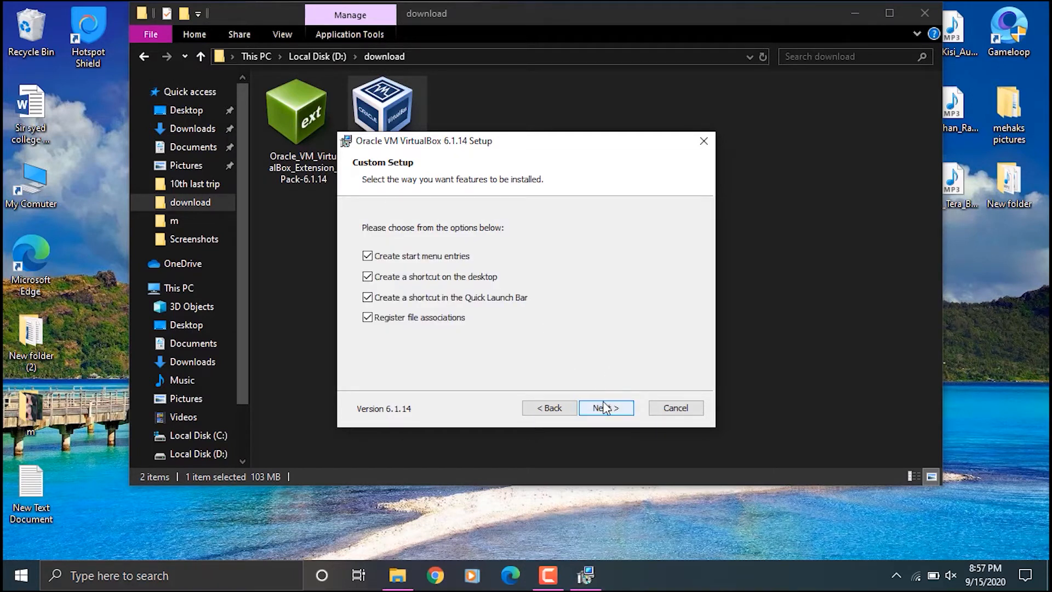
pyautogui.click(605, 407)
pyautogui.click(604, 408)
pyautogui.click(604, 408)
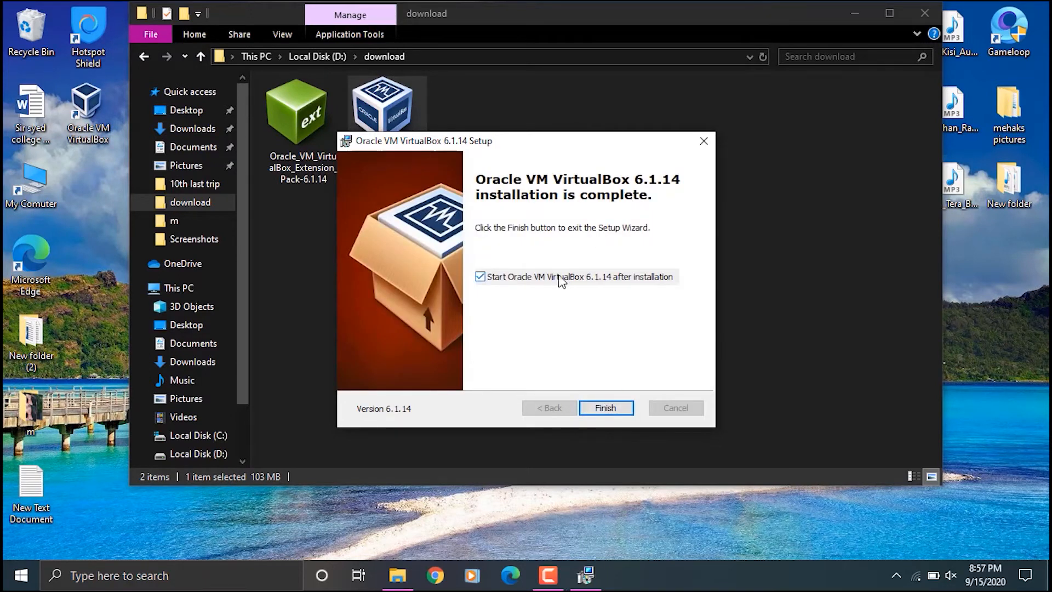
# - Finish the setup without starting VirtualBox automatically, then open its Manager from the desktop shortcut and close it again
pyautogui.click(543, 277)
pyautogui.click(606, 412)
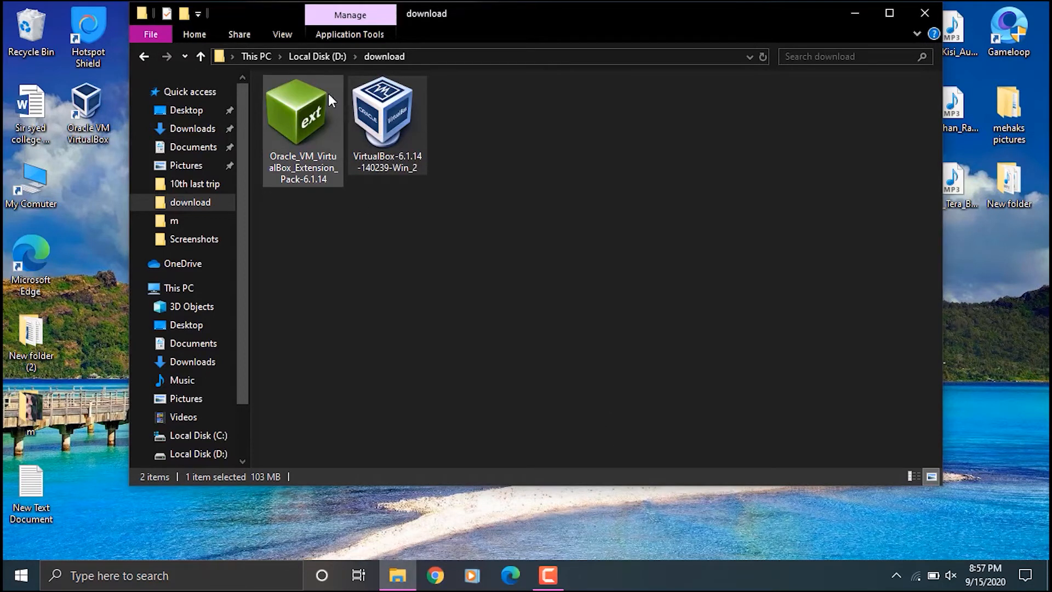
pyautogui.doubleClick(103, 92)
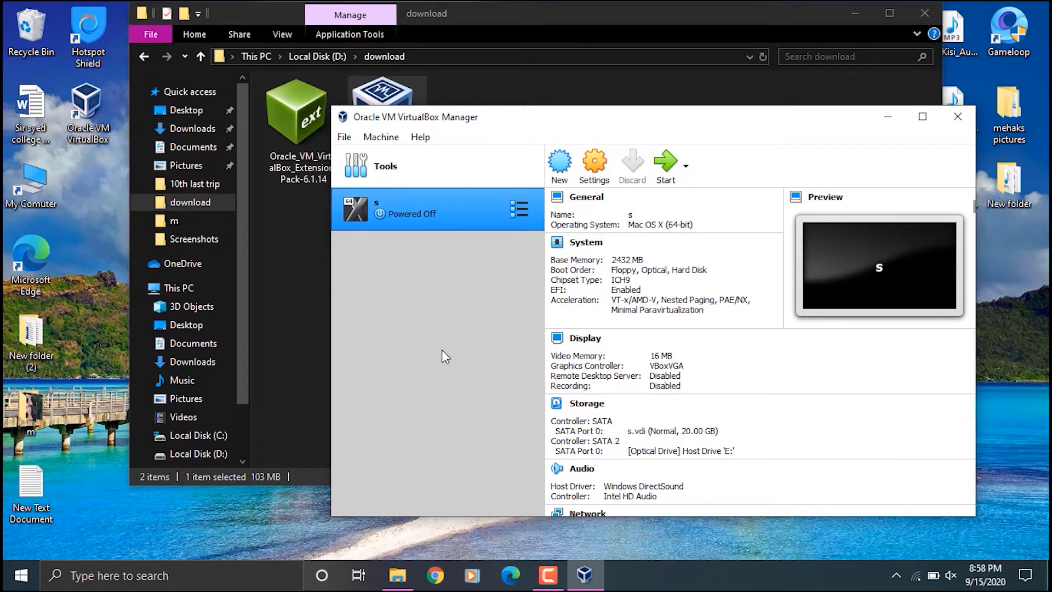
pyautogui.click(956, 116)
# - Upgrade the VirtualBox Extension Pack from the Oracle_VM_VirtualBox_Extension_Pack-6.1.14 file, accepting the license agreement
pyautogui.click(332, 139)
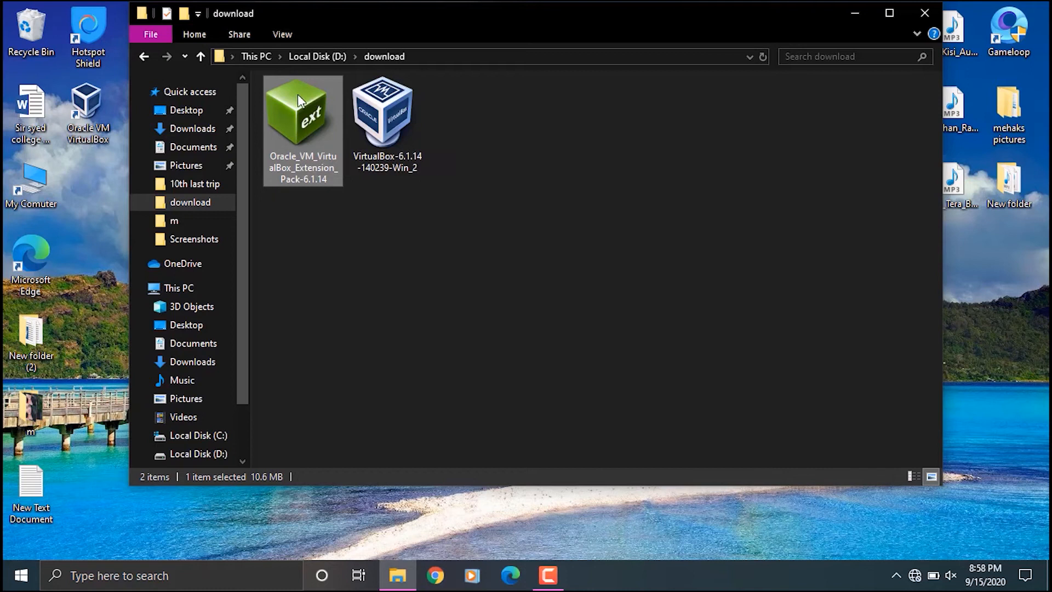
pyautogui.doubleClick(311, 136)
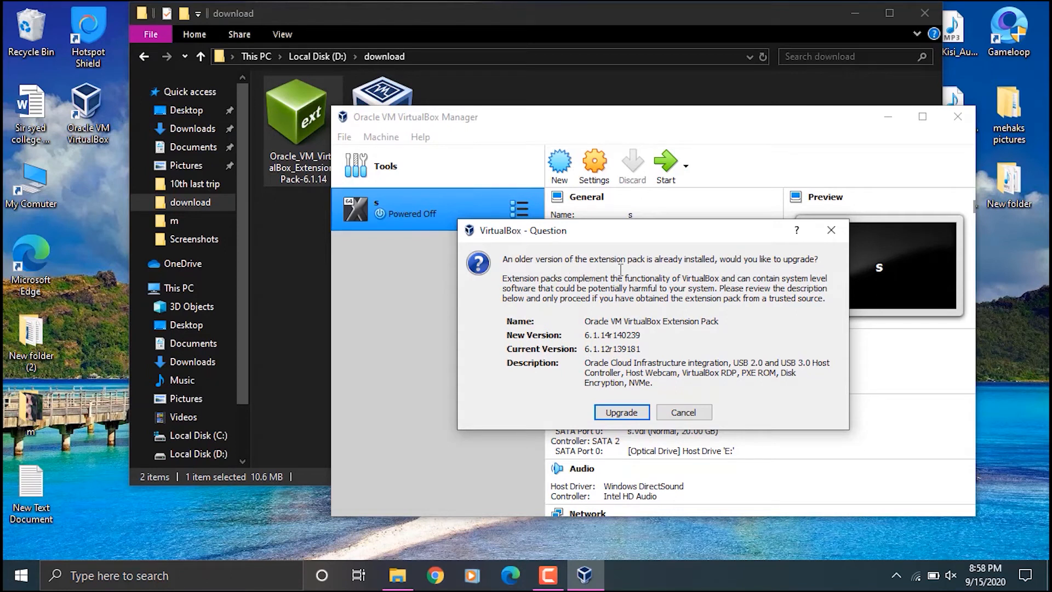
pyautogui.click(623, 413)
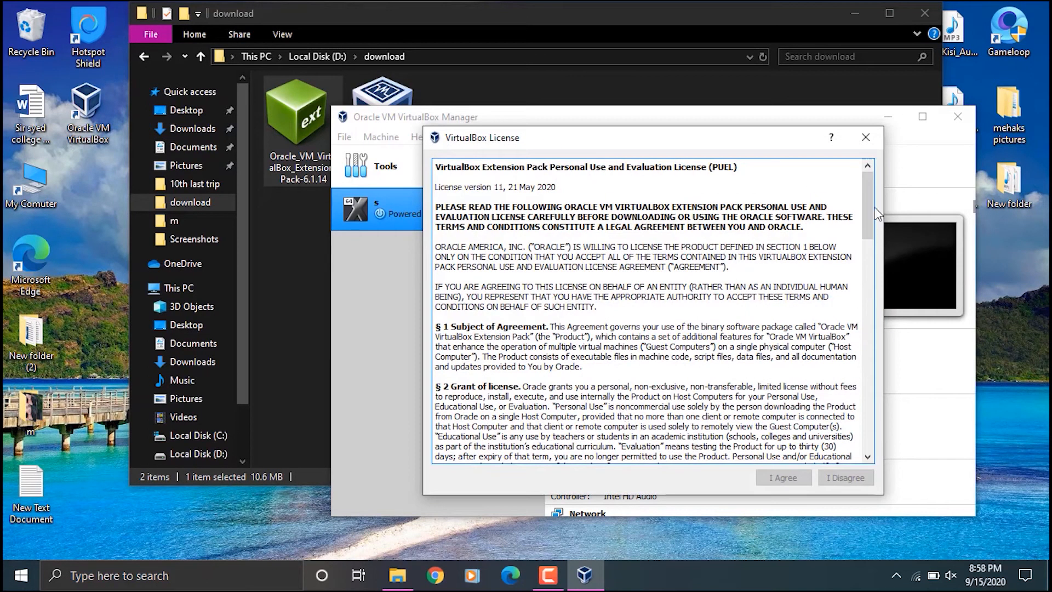
pyautogui.moveTo(868, 213); pyautogui.dragTo(830, 427)
pyautogui.click(772, 476)
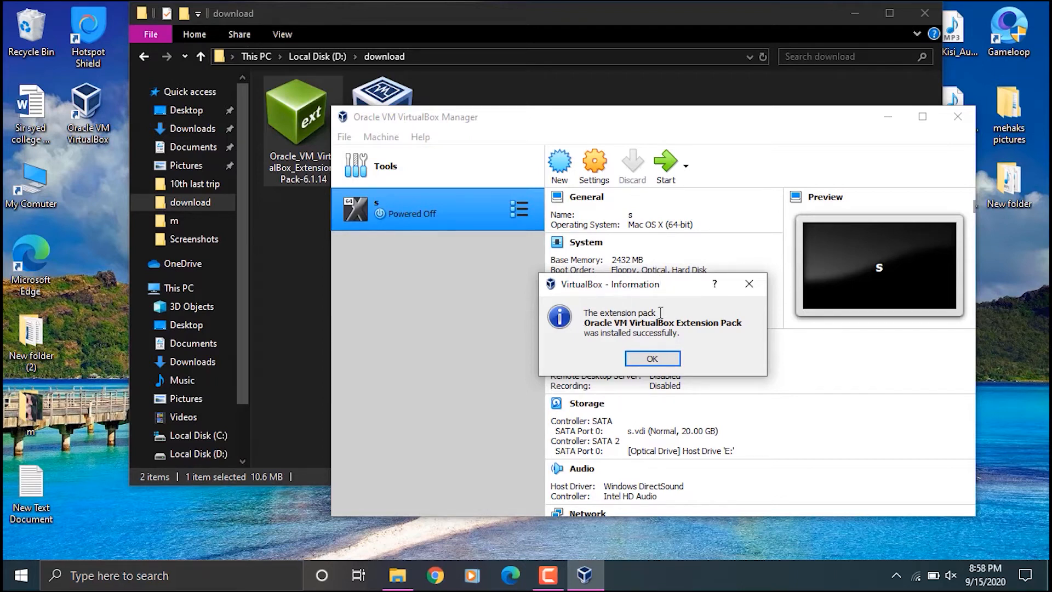
pyautogui.click(662, 356)
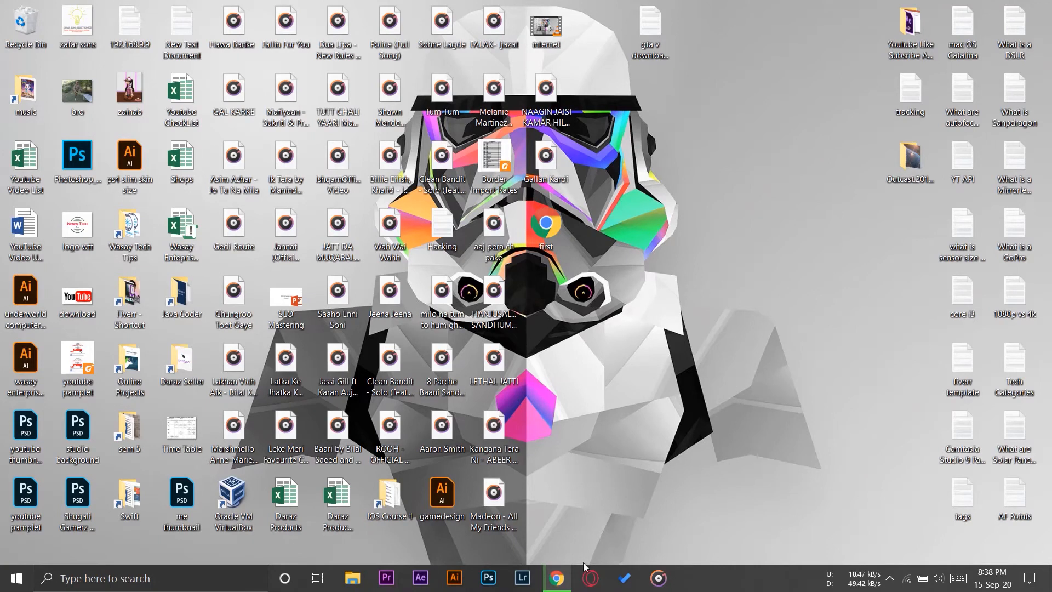
# - Switch to Chrome and open the faster download for the Ubuntu 18.04.03 VirtualBox image on linuxvmimages.com/images/ubuntu-1804
pyautogui.click(557, 578)
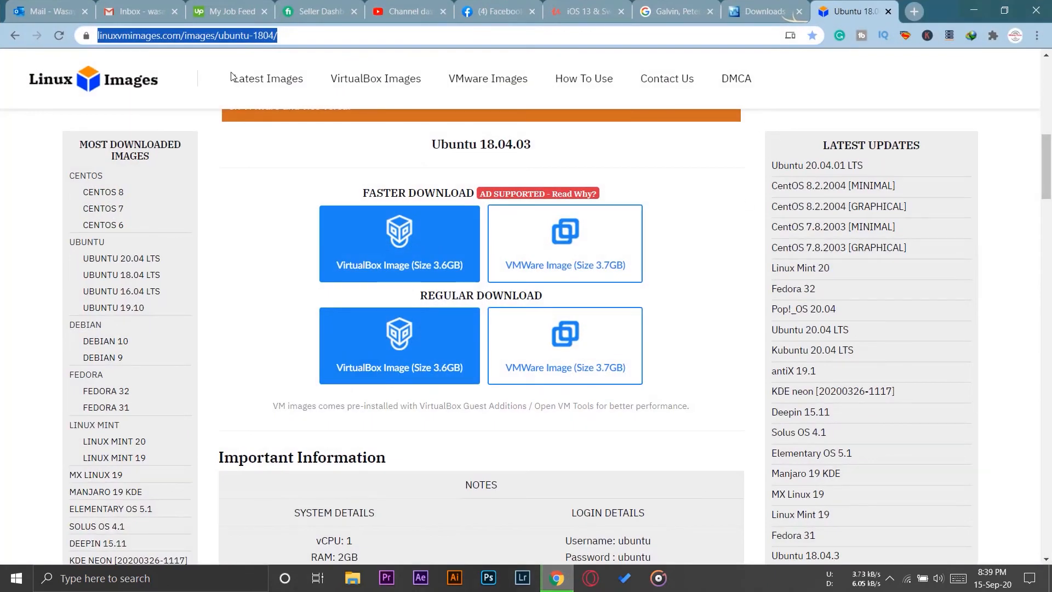
pyautogui.click(363, 37)
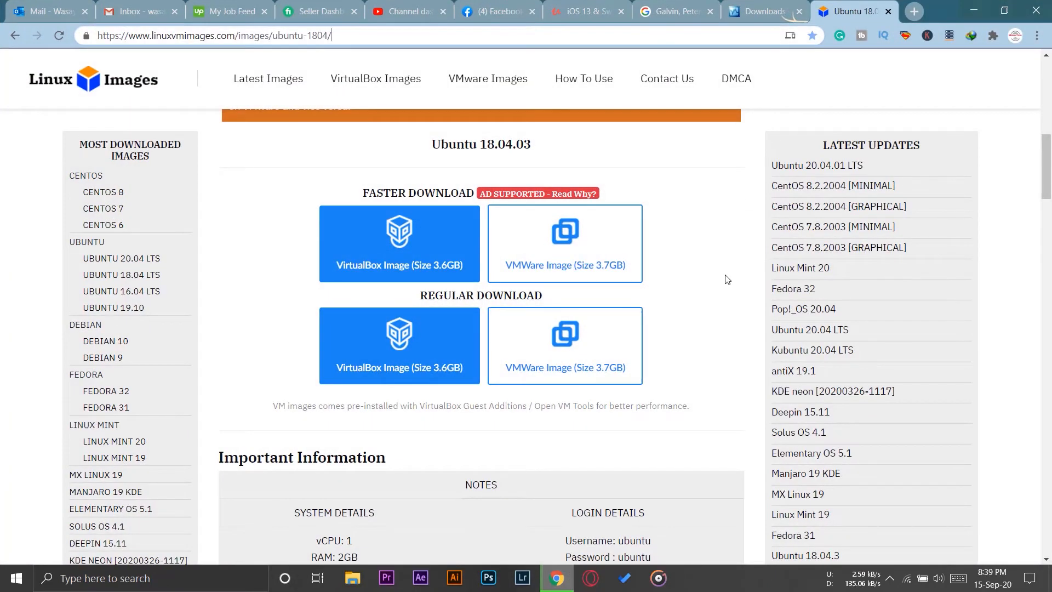
pyautogui.scroll(10, 726, 279)
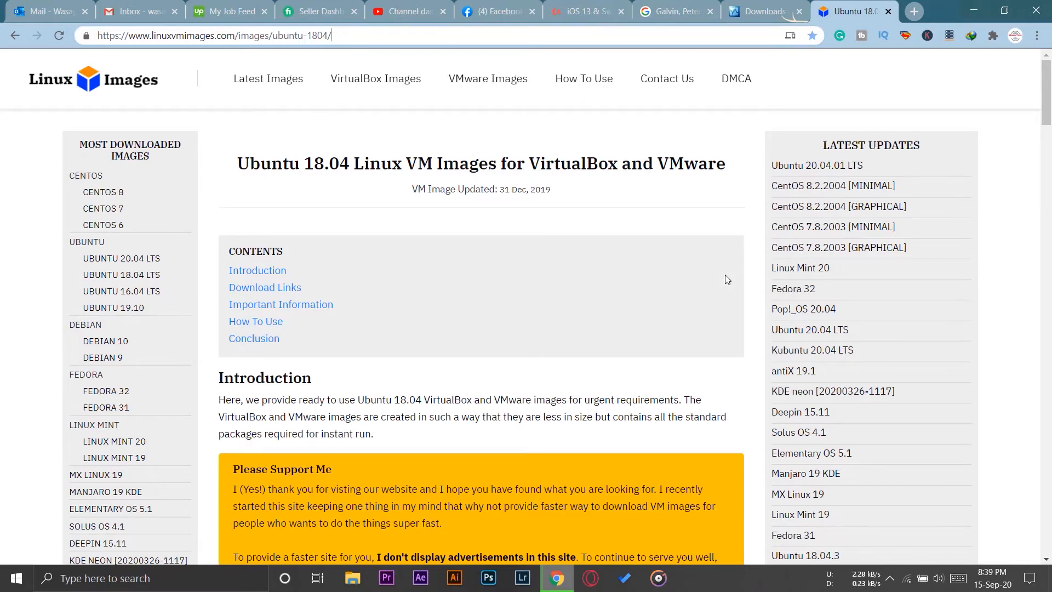
pyautogui.scroll(-4, 726, 279)
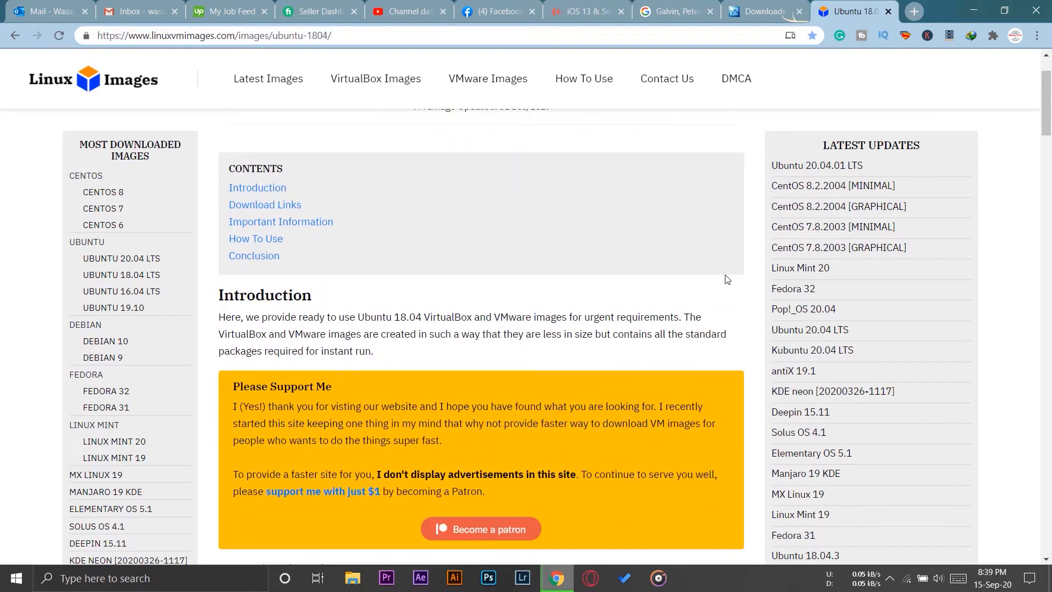
pyautogui.scroll(-5, 725, 277)
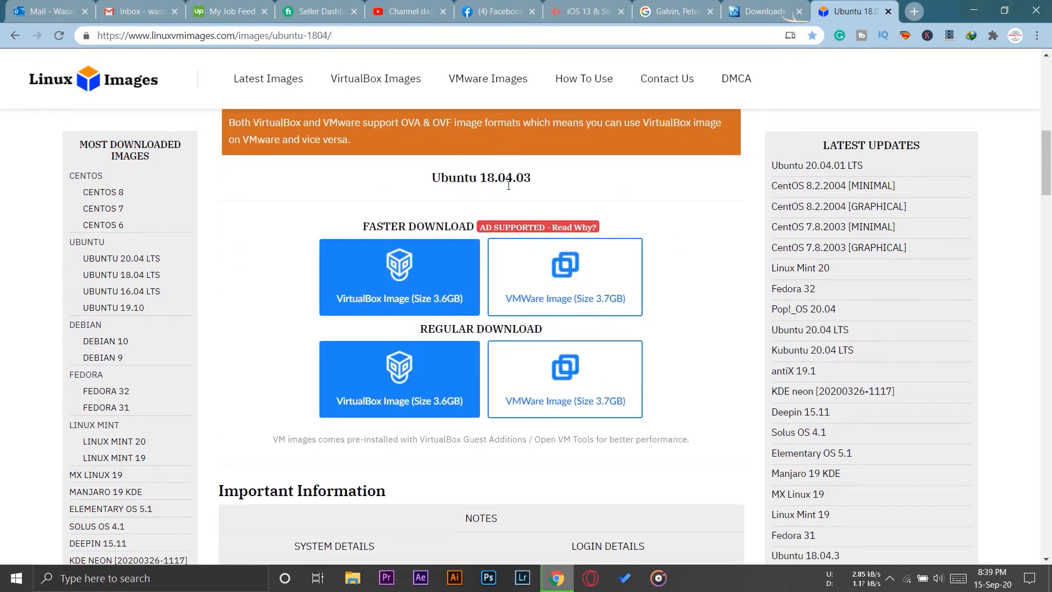
pyautogui.moveTo(532, 180); pyautogui.dragTo(437, 184)
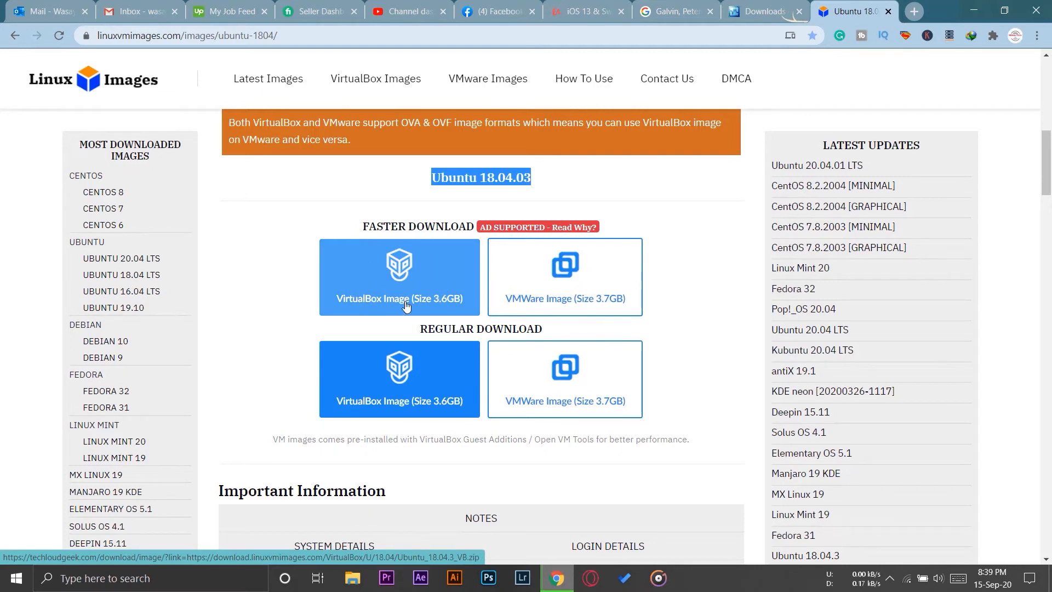
pyautogui.click(403, 265)
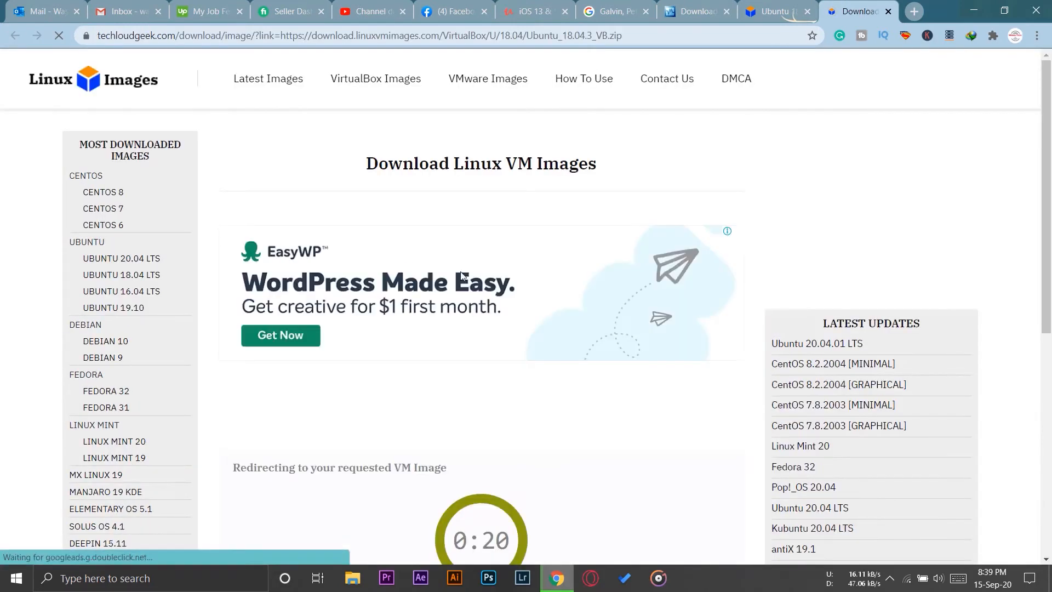
# - Request the Ubuntu_18.04.3_VB.zip download manually through the link on the redirect page
pyautogui.scroll(-3, 794, 400)
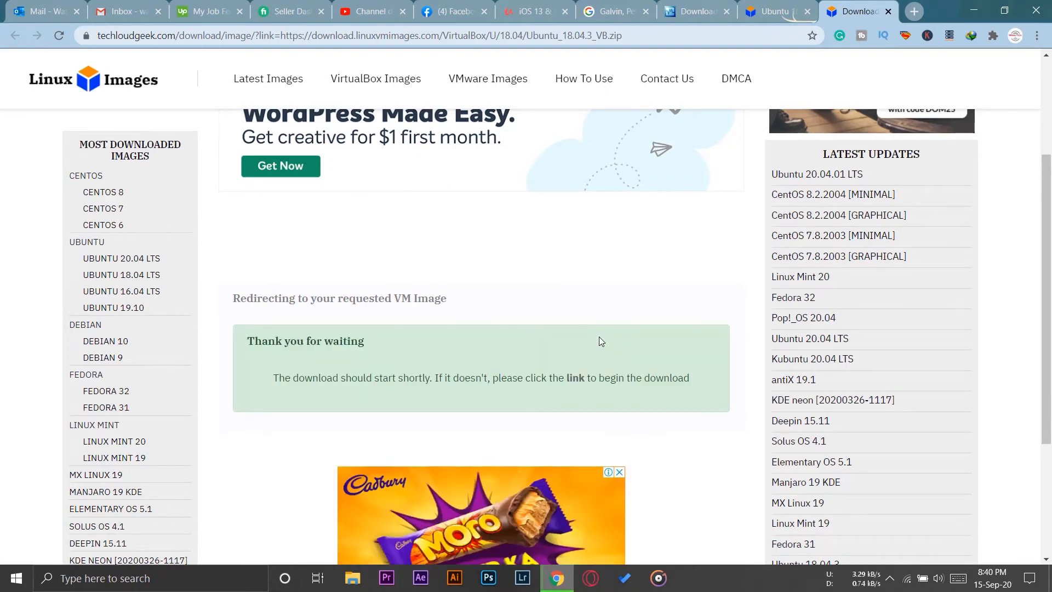
pyautogui.scroll(1, 277, 482)
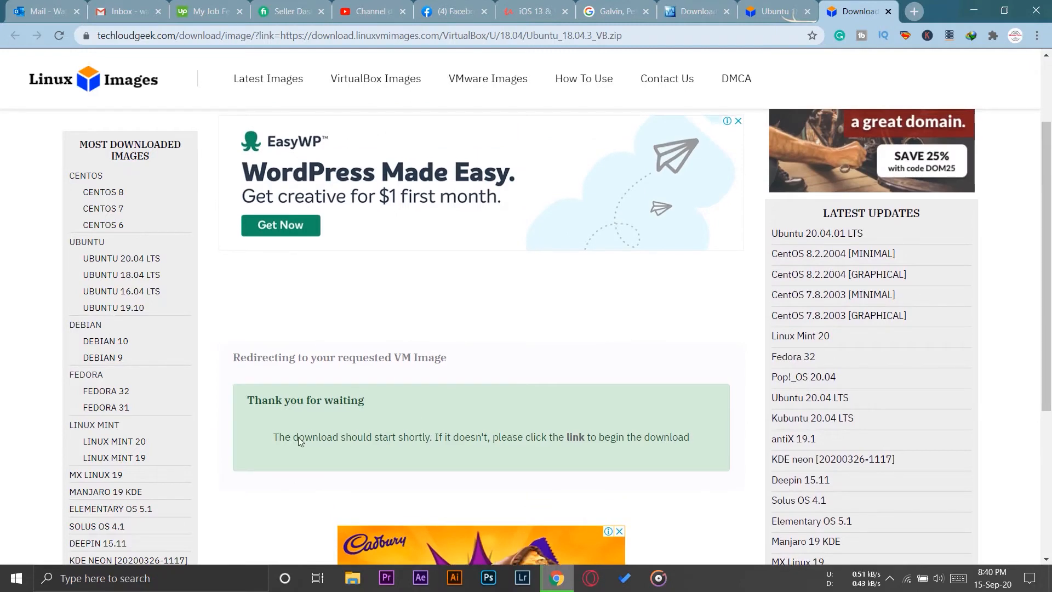
pyautogui.click(576, 437)
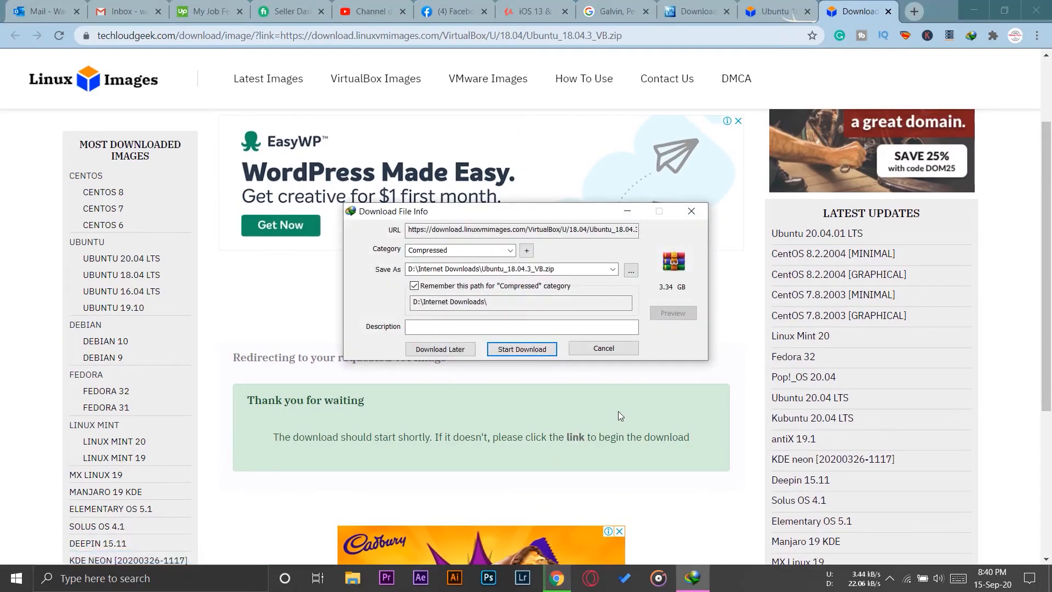
# - Cancel the Ubuntu_18.04.3_VB.zip download without adding a site exception, and exit Chrome despite the download in progress
pyautogui.click(587, 353)
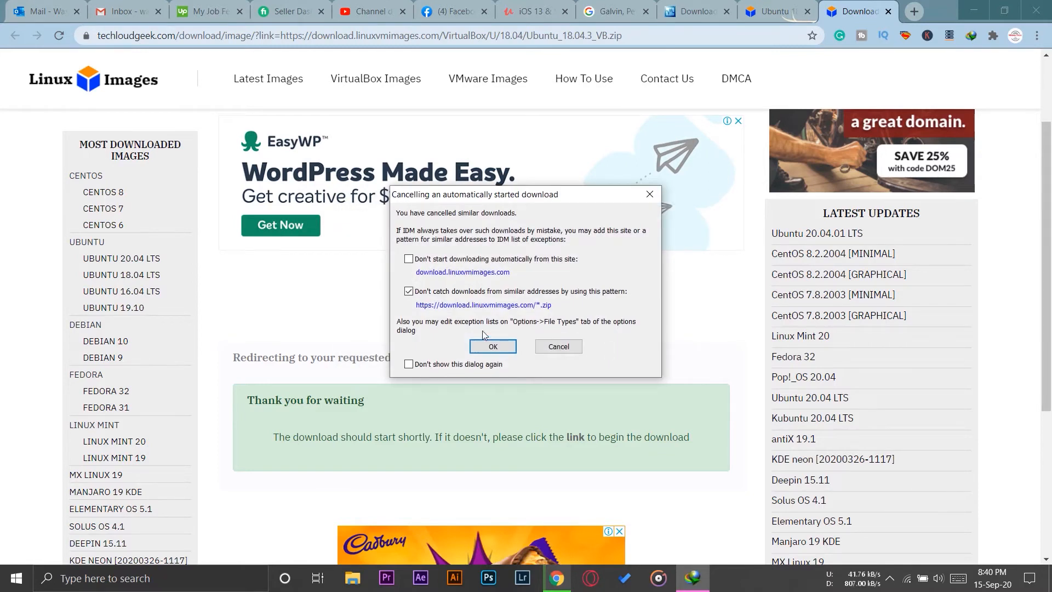
pyautogui.click(559, 346)
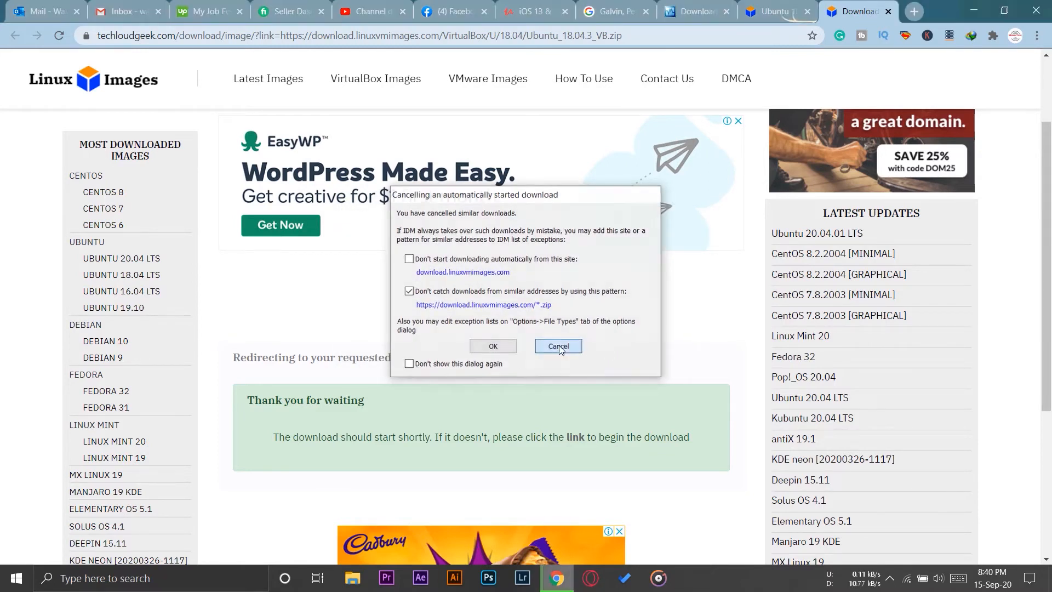
pyautogui.click(1048, 3)
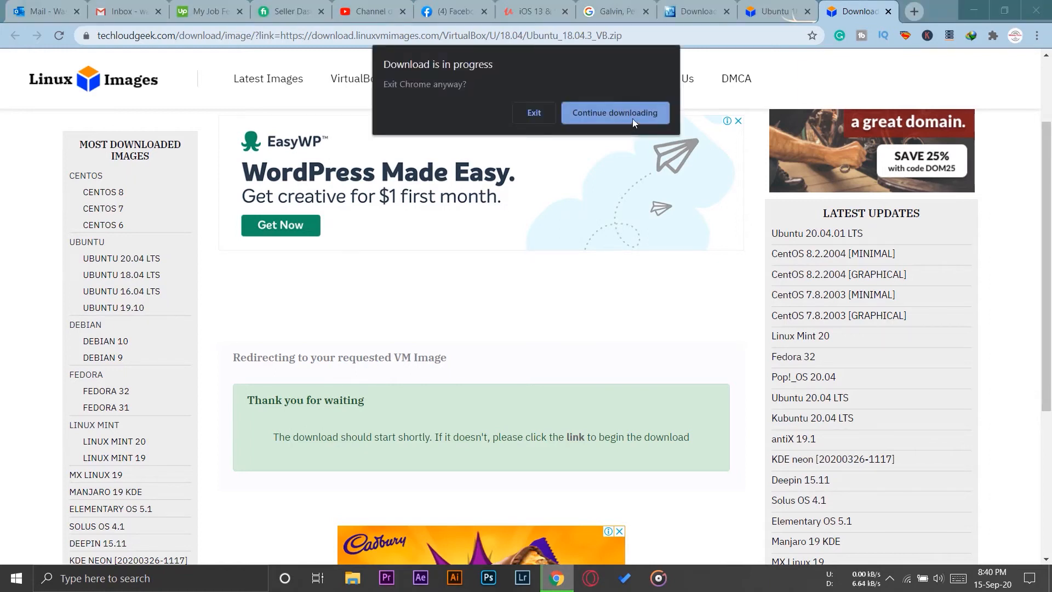
pyautogui.click(541, 107)
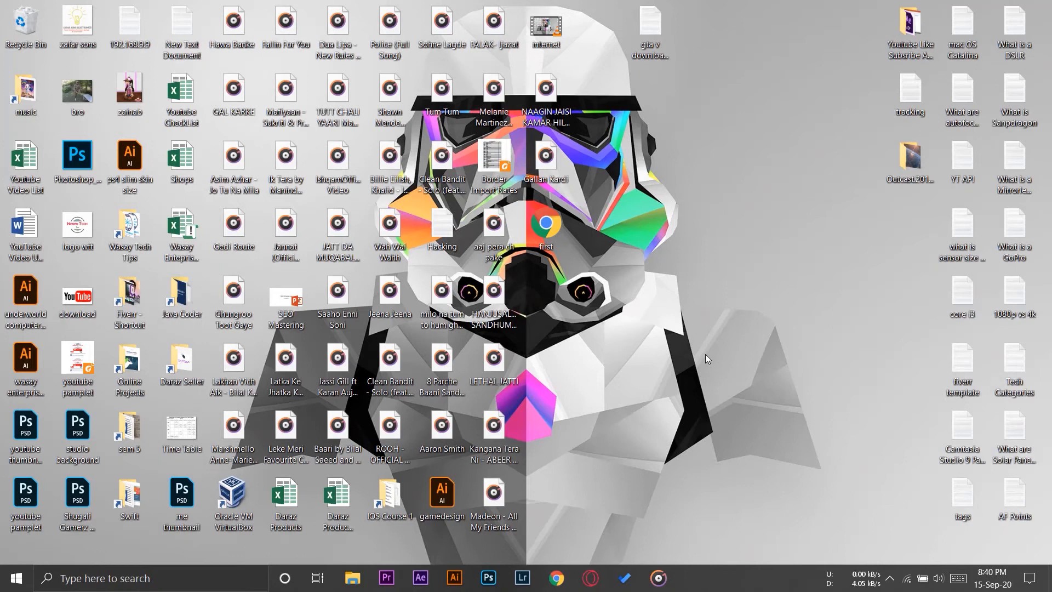
# - Launch Oracle VM VirtualBox, then switch to File Explorer and open the Ubuntu Setup folder on Local Disk (G:)
pyautogui.doubleClick(230, 494)
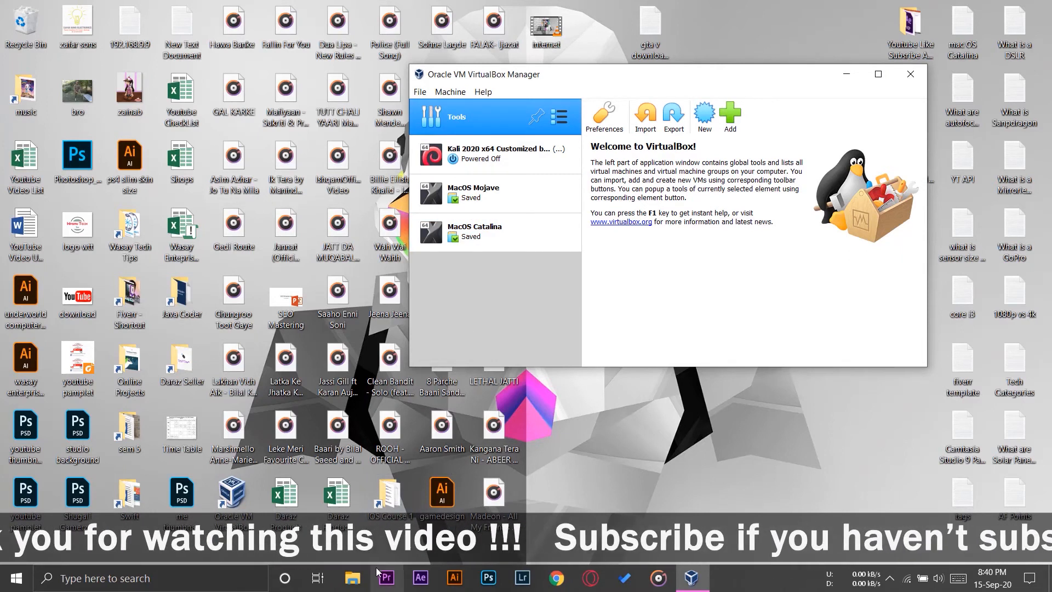
pyautogui.click(353, 578)
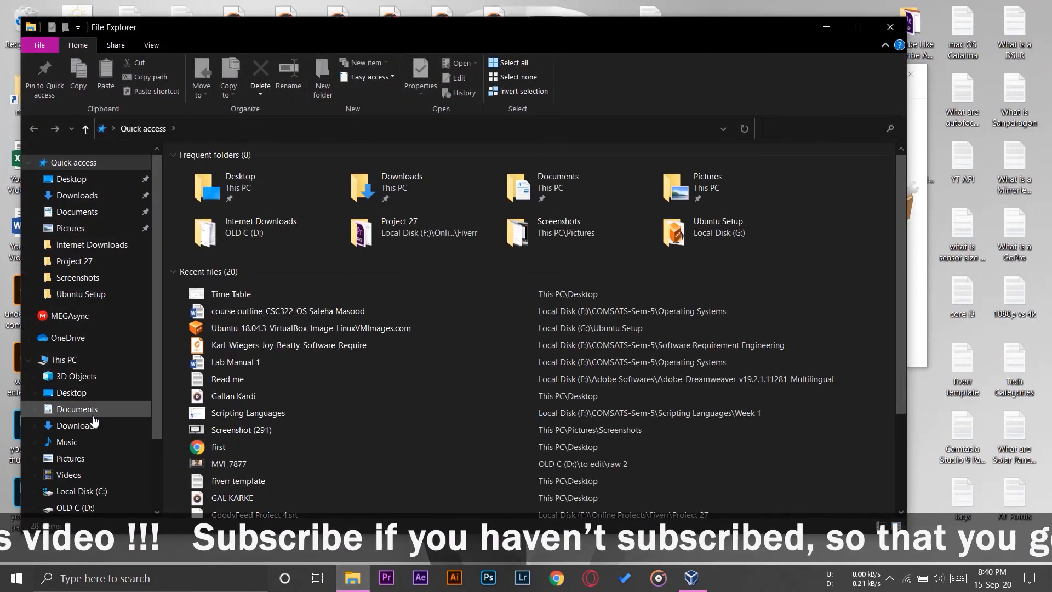
pyautogui.scroll(-2, 94, 420)
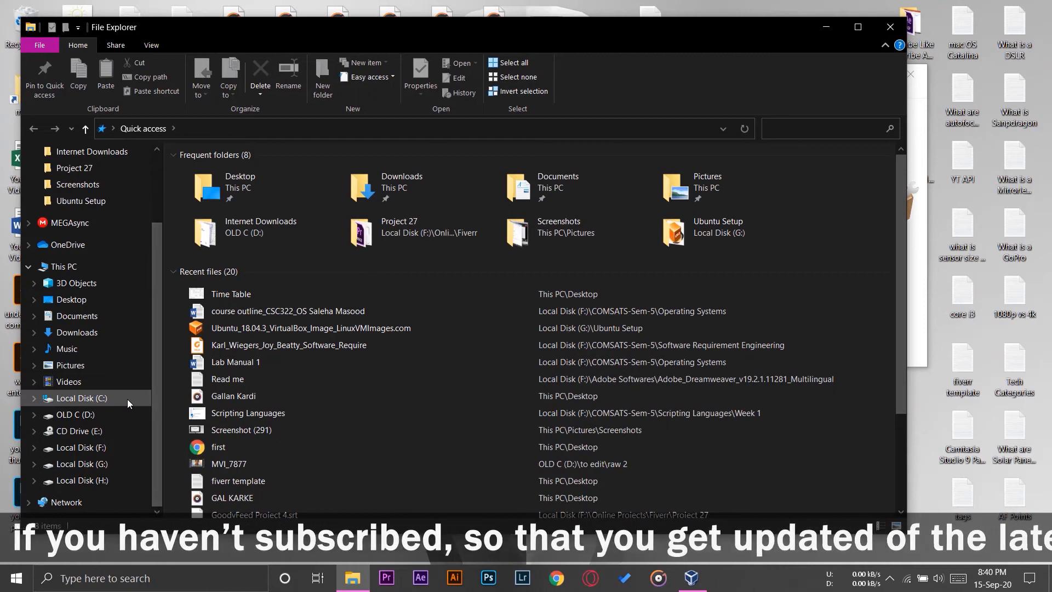
pyautogui.click(93, 464)
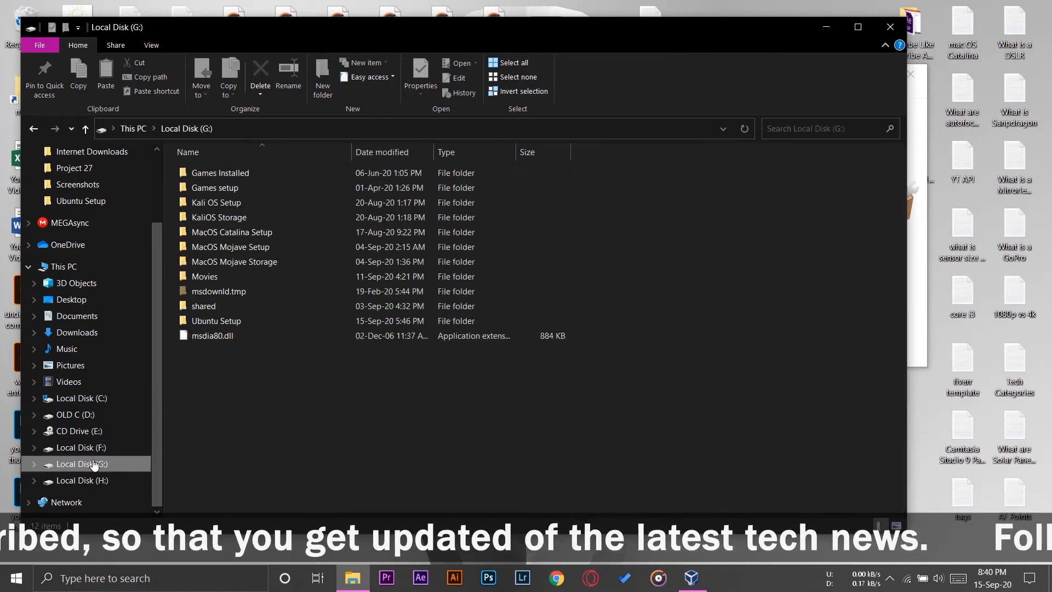
pyautogui.click(243, 325)
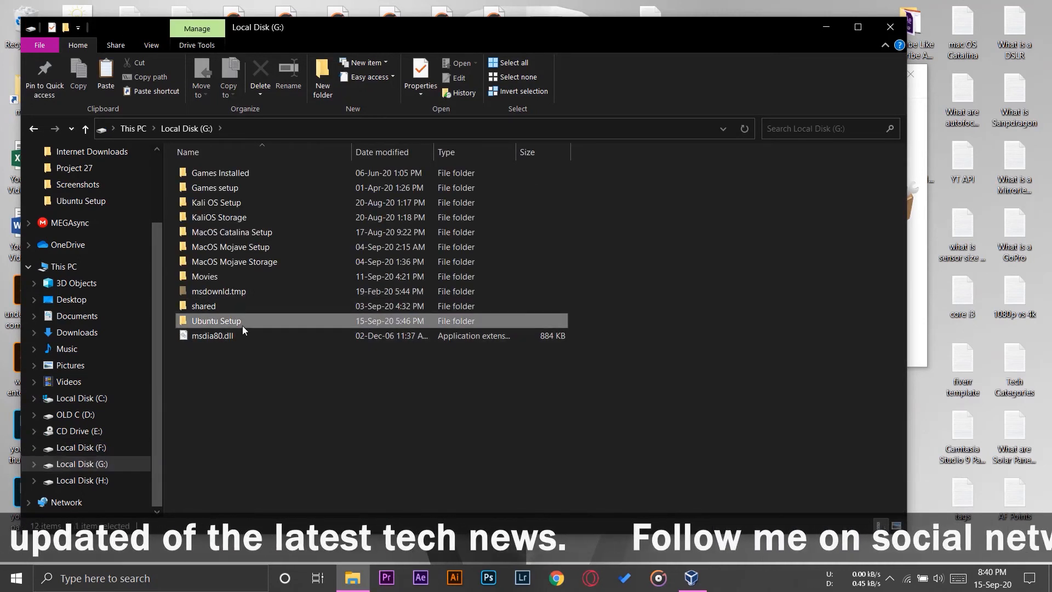
pyautogui.doubleClick(242, 326)
# - Extract the Ubuntu_18.04.3_VB archive into the current Ubuntu Setup folder
pyautogui.click(248, 175)
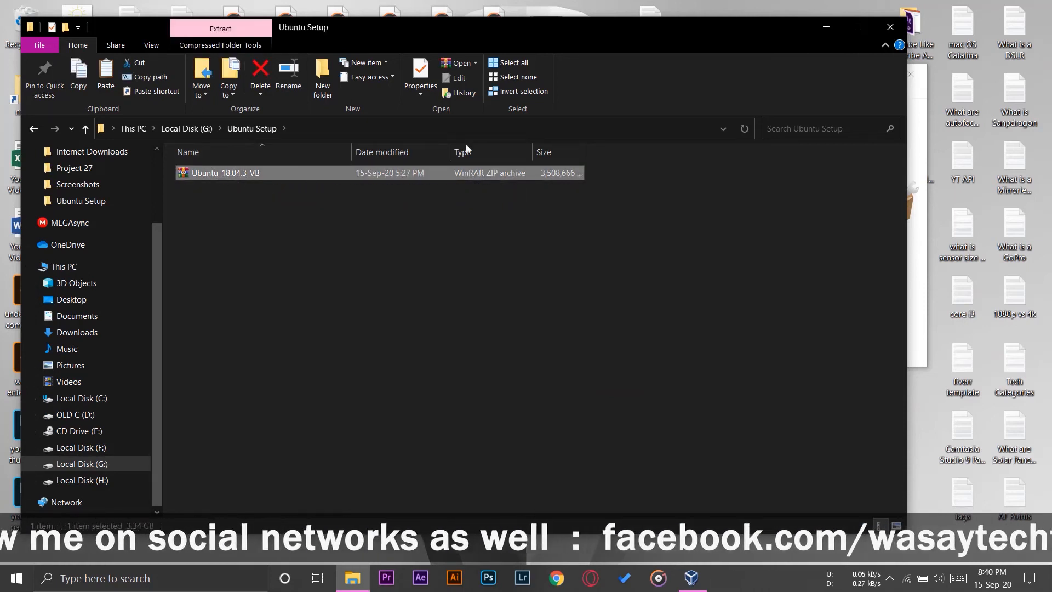
pyautogui.rightClick(228, 174)
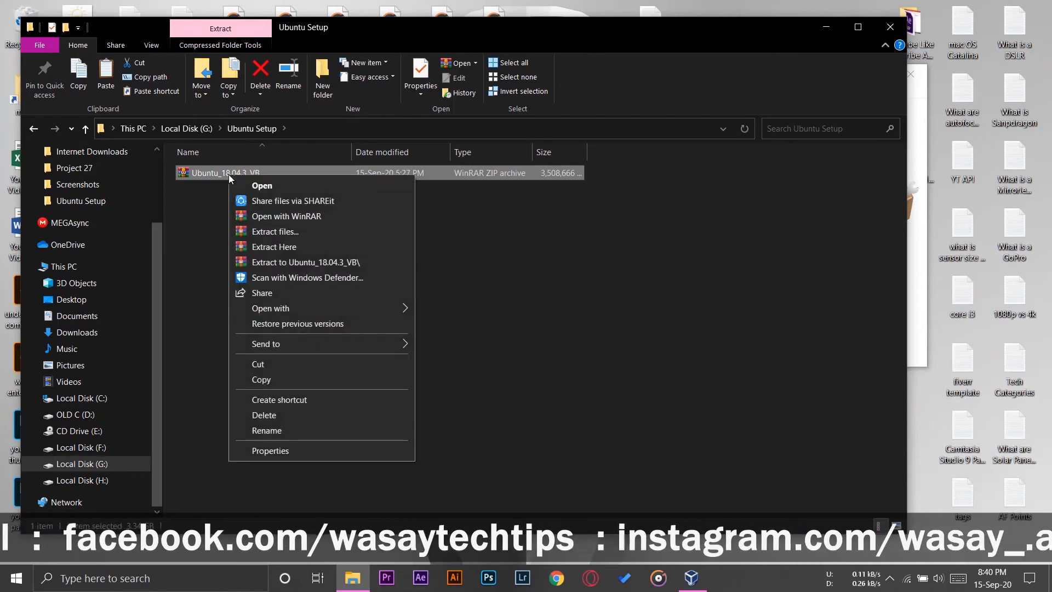
pyautogui.click(308, 246)
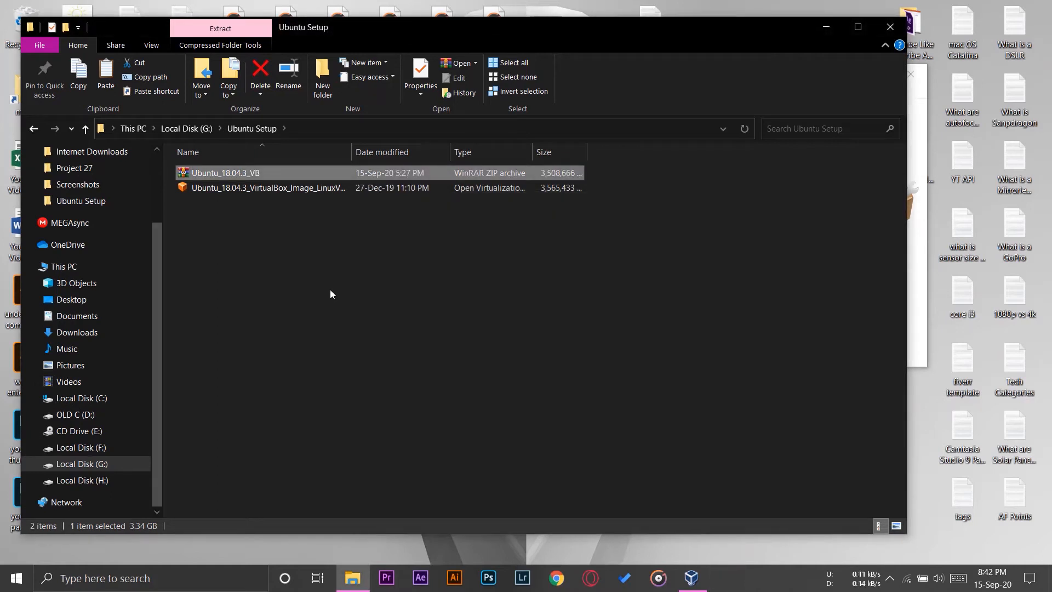
pyautogui.click(330, 289)
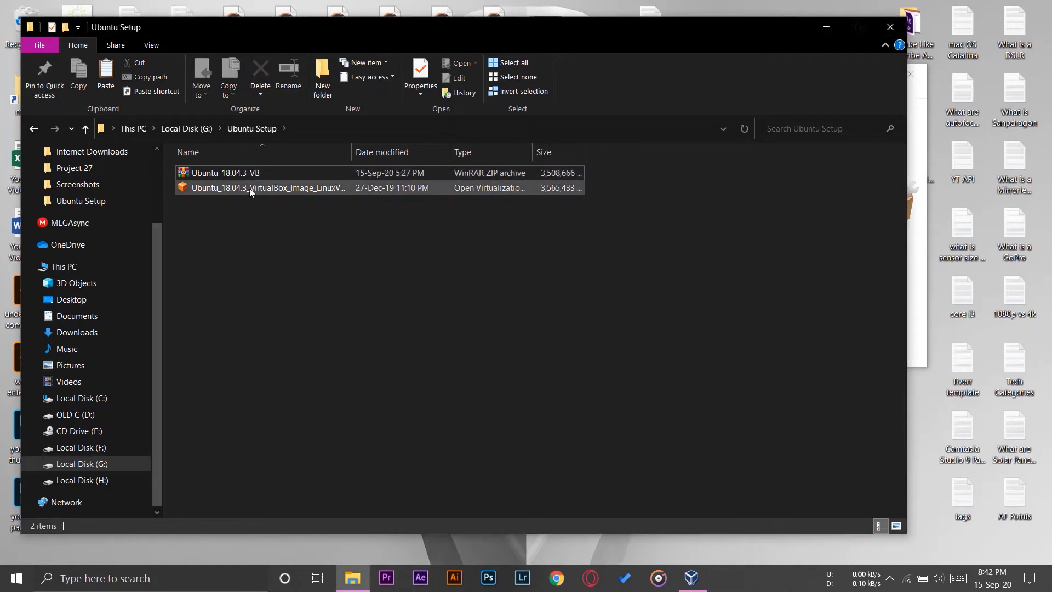
# - Import the extracted Ubuntu_18.04.3 VirtualBox appliance with H:\Ubuntu Storage as machine base folder, agreeing to the software license
pyautogui.click(184, 187)
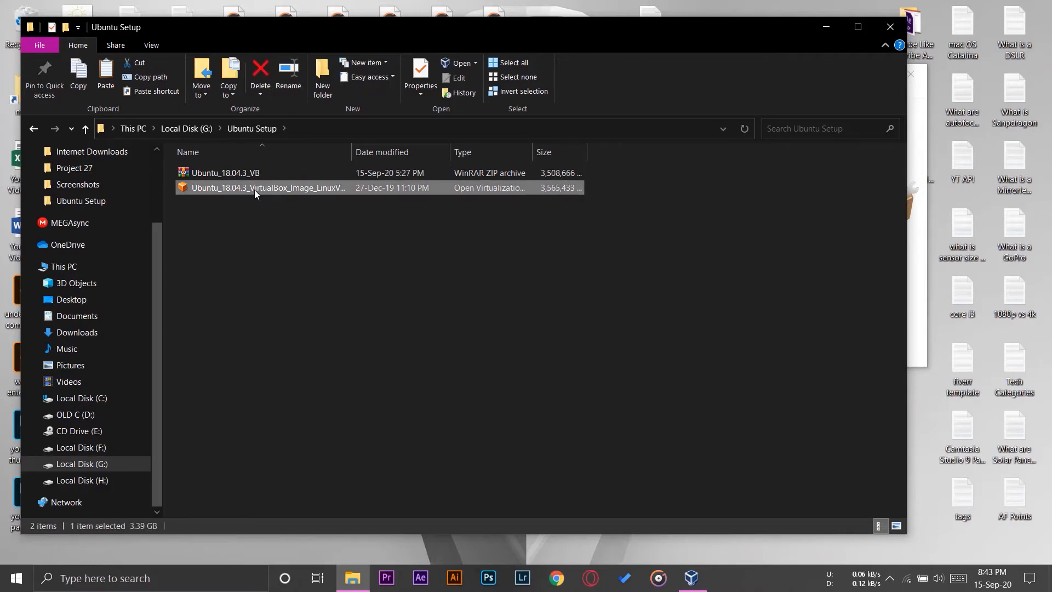
pyautogui.doubleClick(254, 189)
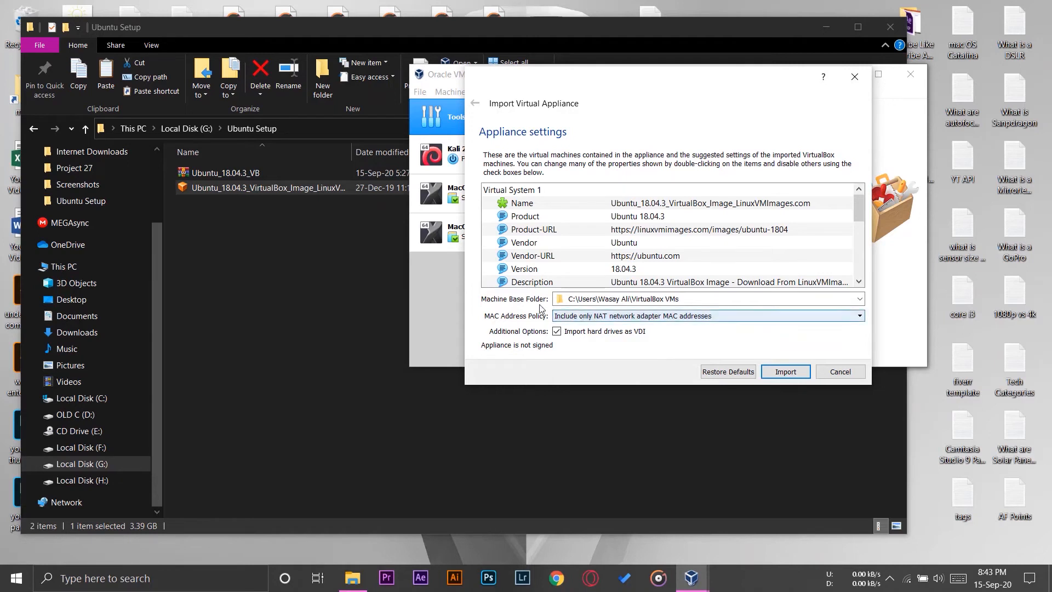
pyautogui.click(699, 302)
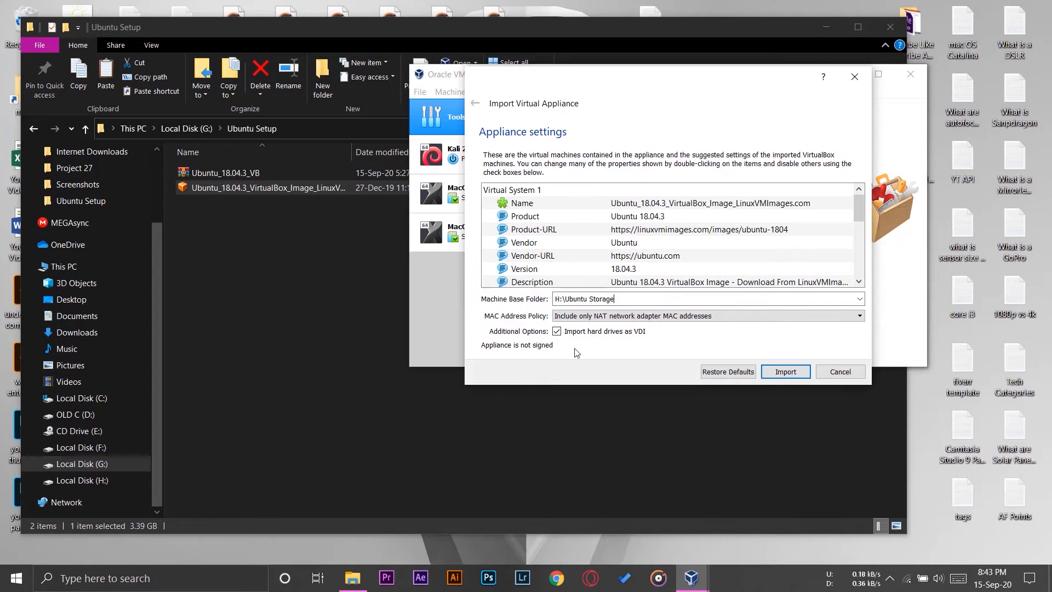
pyautogui.click(801, 372)
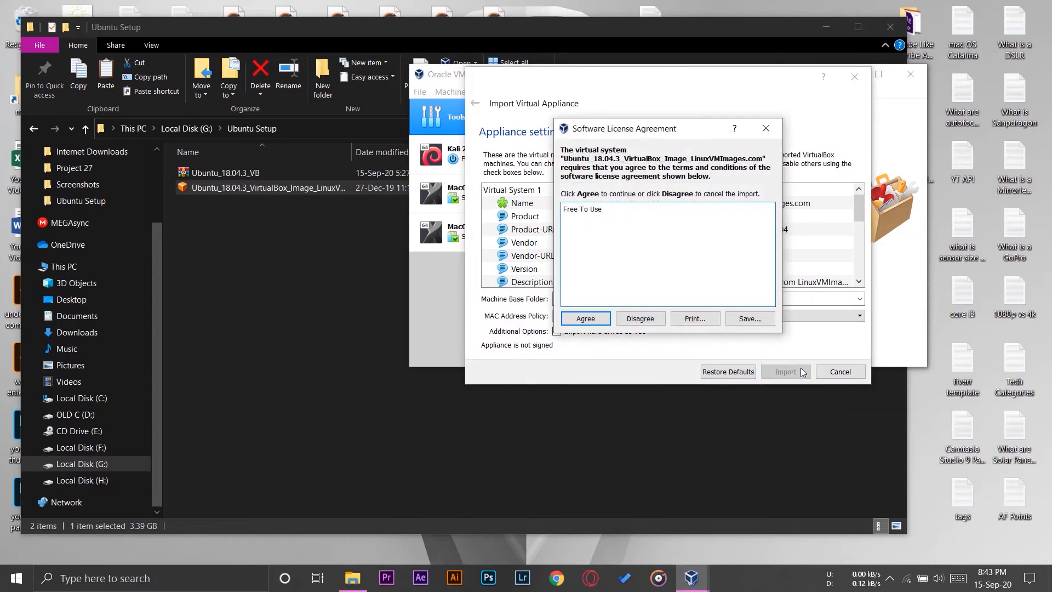
pyautogui.click(586, 320)
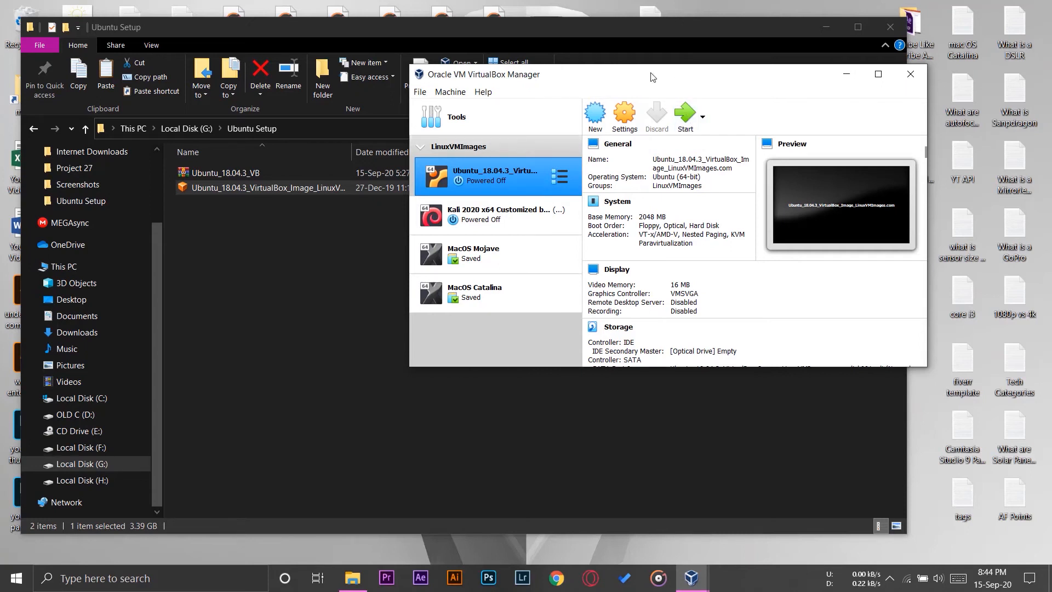
# - In the Ubuntu machine's system settings, set the base memory to 4096 MB and remove Floppy from the boot order
pyautogui.click(625, 120)
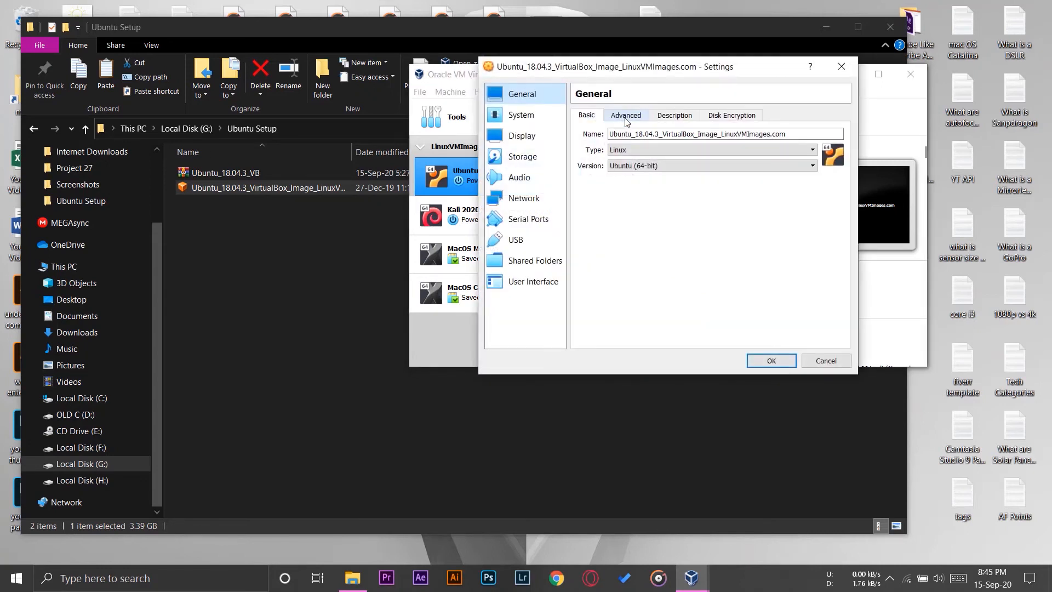
pyautogui.click(540, 123)
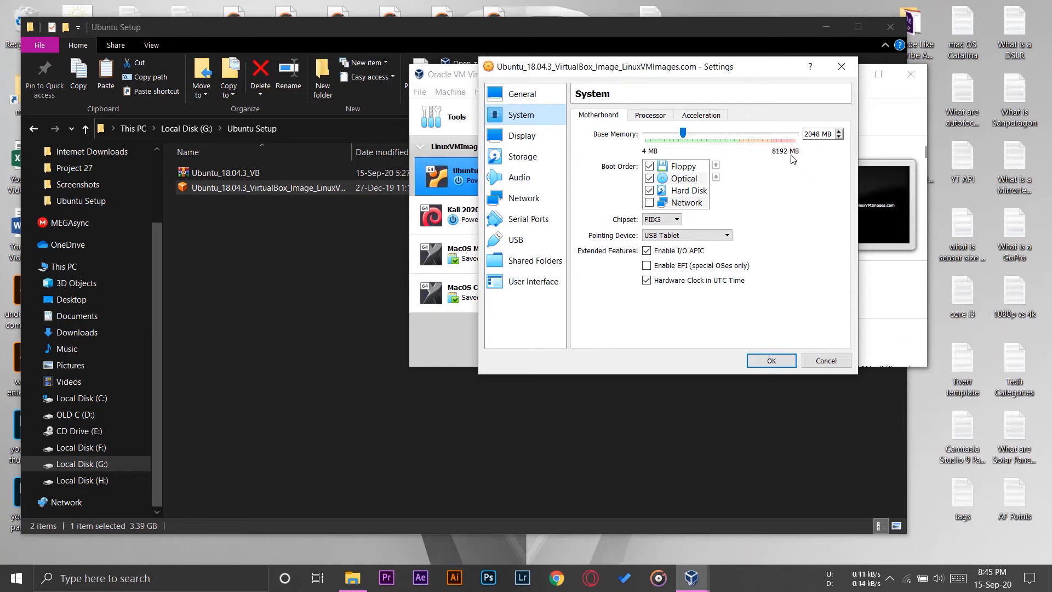
pyautogui.click(729, 134)
pyautogui.click(728, 134)
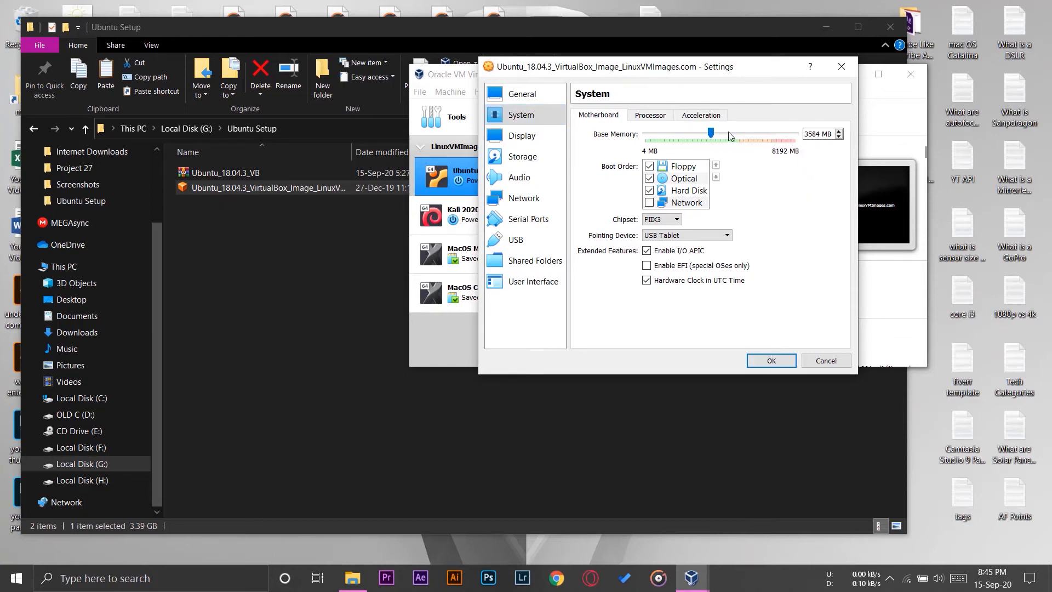
pyautogui.moveTo(726, 133); pyautogui.dragTo(720, 133)
pyautogui.click(649, 166)
# - Give the Ubuntu machine 4 processors with an execution cap of 90%
pyautogui.click(654, 117)
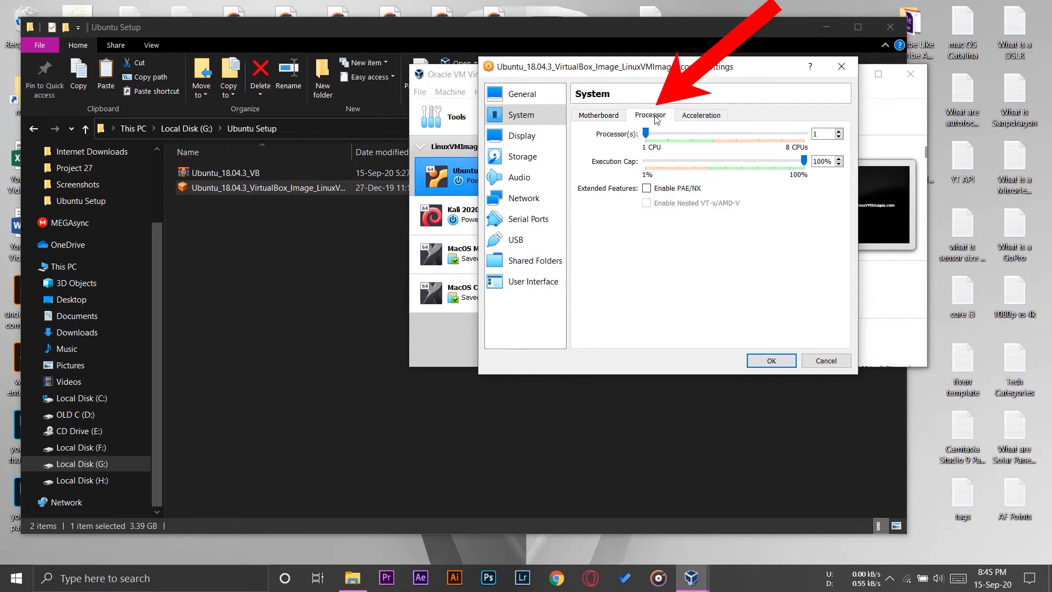
pyautogui.click(714, 136)
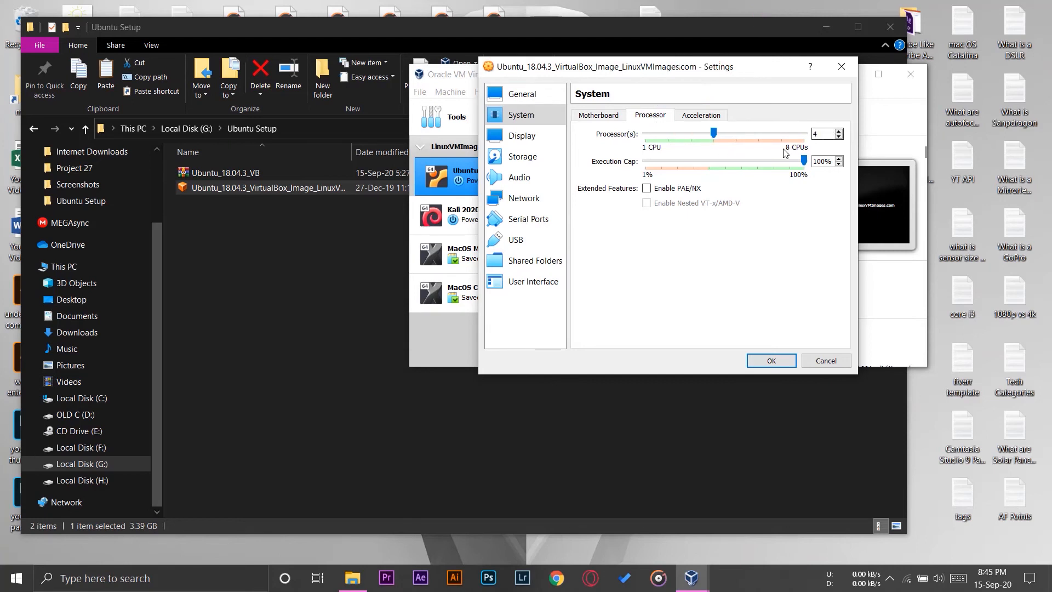
pyautogui.click(816, 134)
pyautogui.rightClick(816, 134)
pyautogui.click(728, 159)
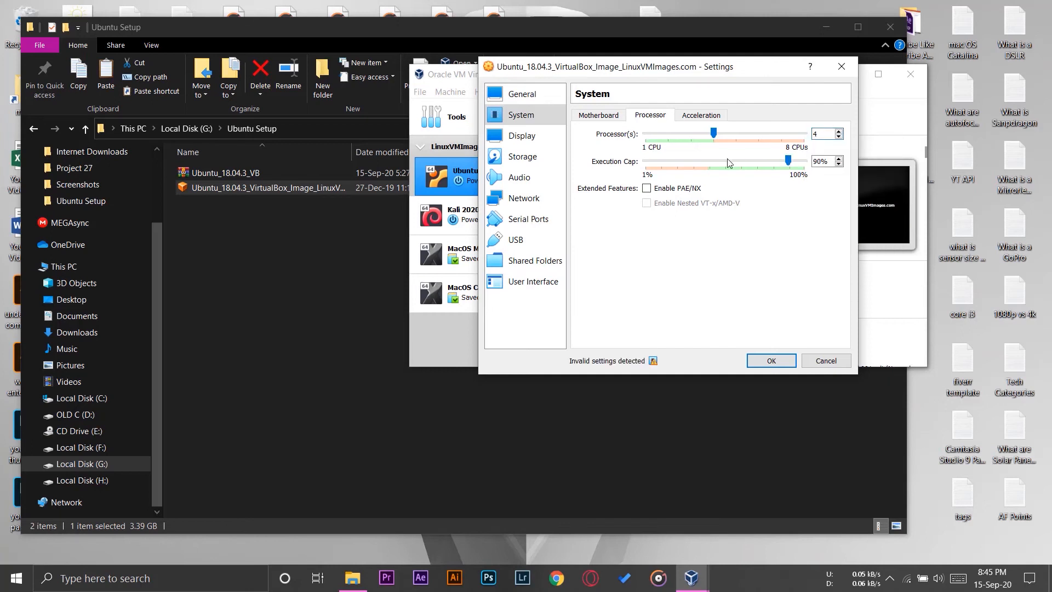
# - Raise the Ubuntu machine's video memory to 128 MB
pyautogui.click(534, 137)
pyautogui.click(751, 133)
pyautogui.moveTo(751, 130); pyautogui.dragTo(842, 130)
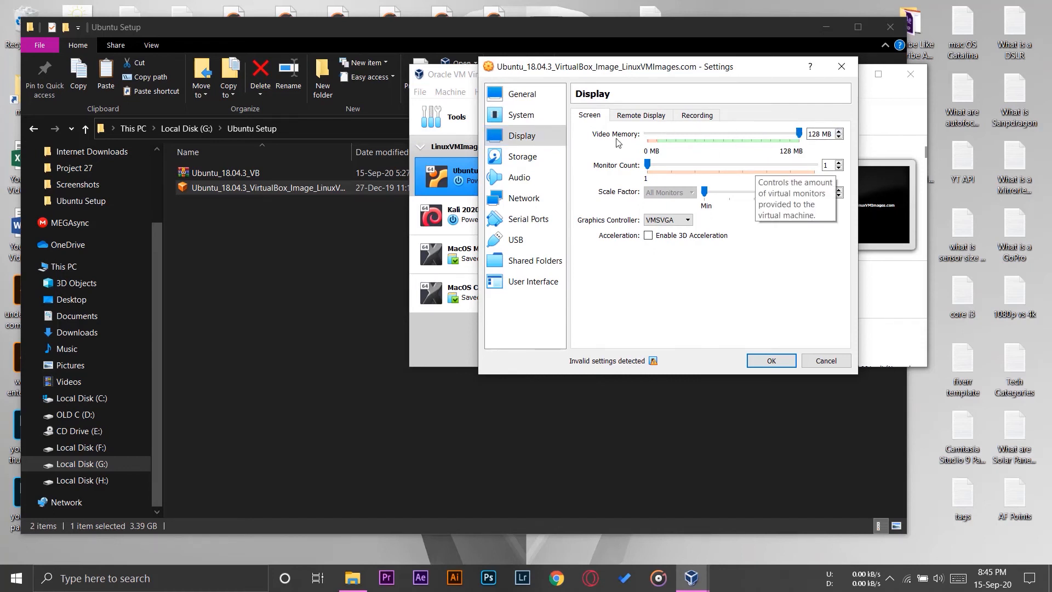
# - Attach the Ubuntu machine's network Adapter 1 to NAT
pyautogui.click(518, 203)
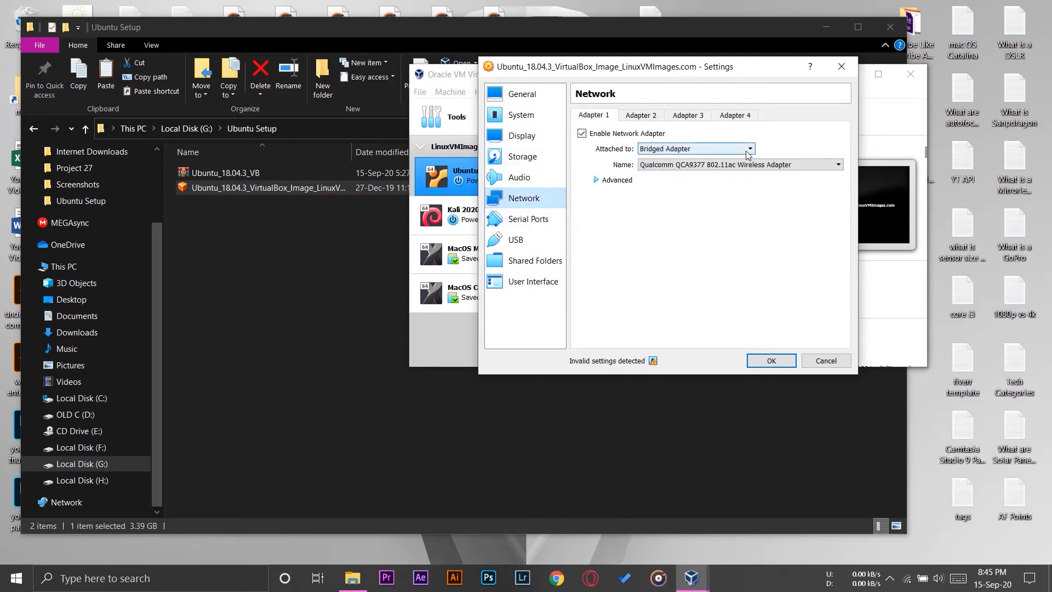
pyautogui.click(706, 150)
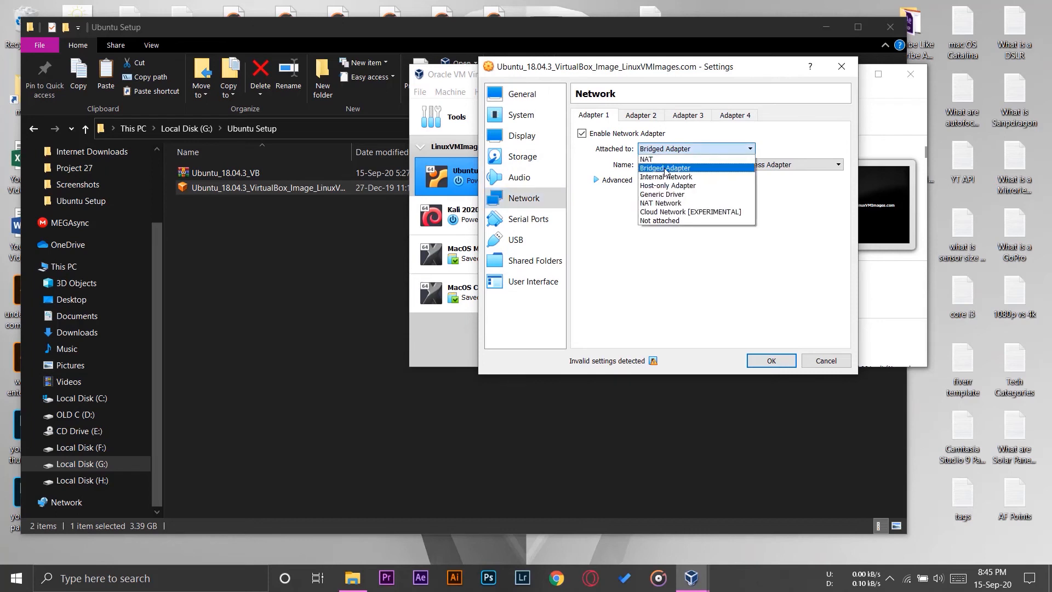
pyautogui.click(652, 159)
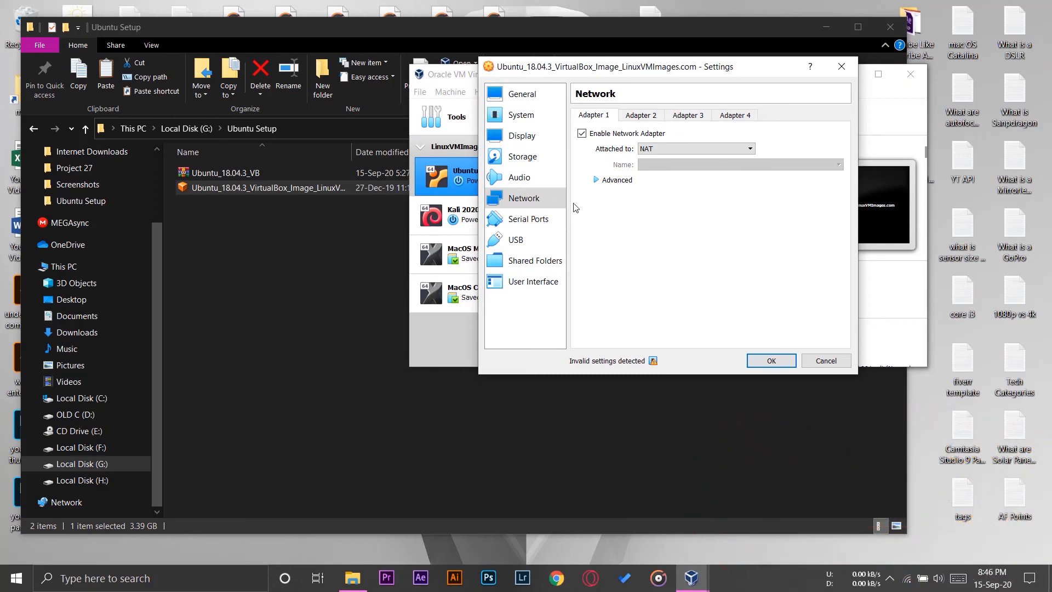
# - Select the USB 3.0 (xHCI) controller for the Ubuntu machine and save its settings
pyautogui.click(537, 226)
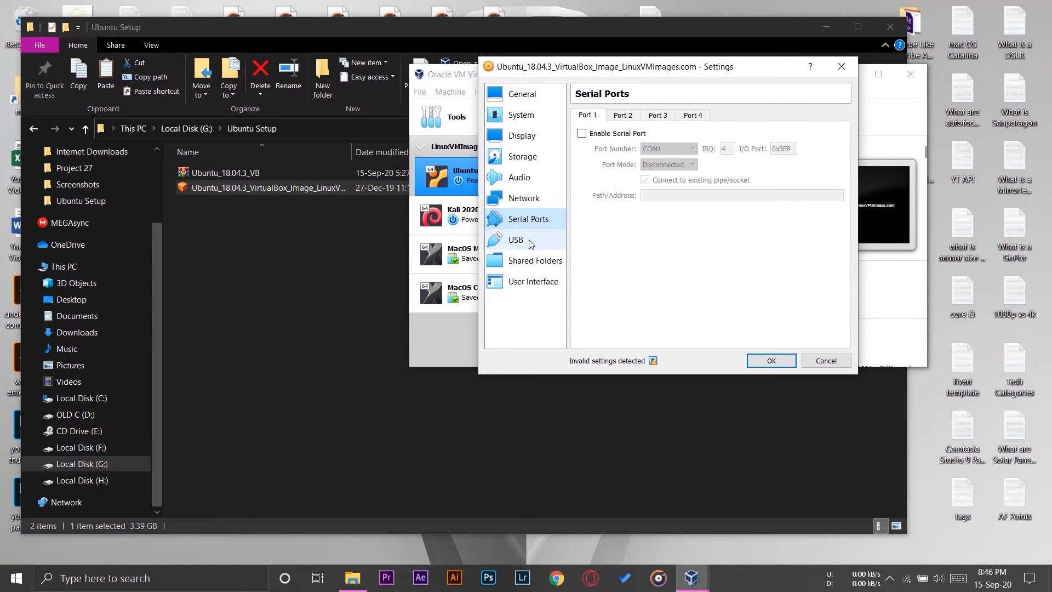
pyautogui.click(531, 244)
pyautogui.click(601, 159)
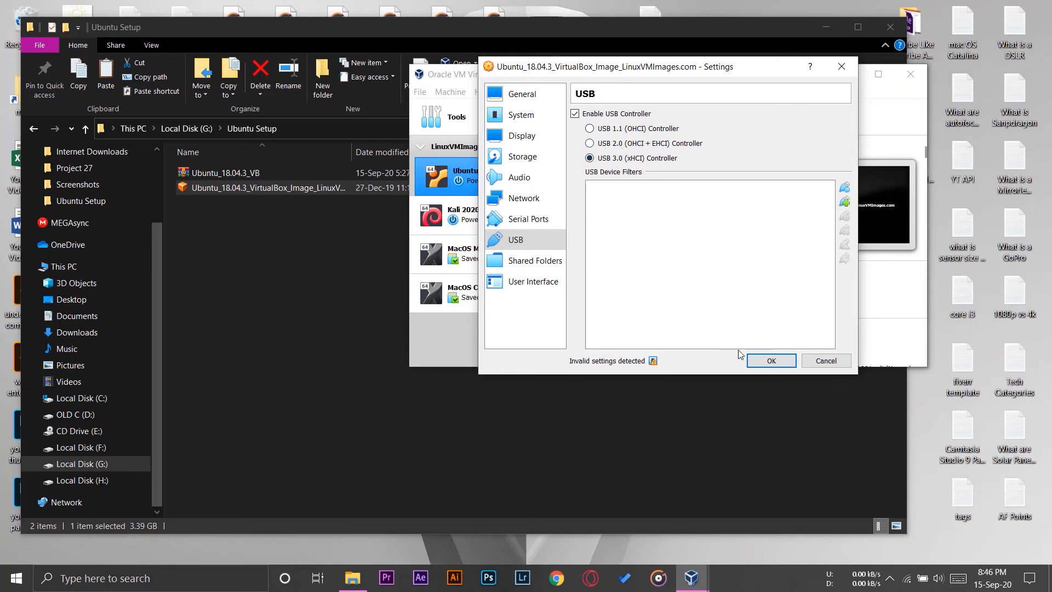
pyautogui.click(772, 361)
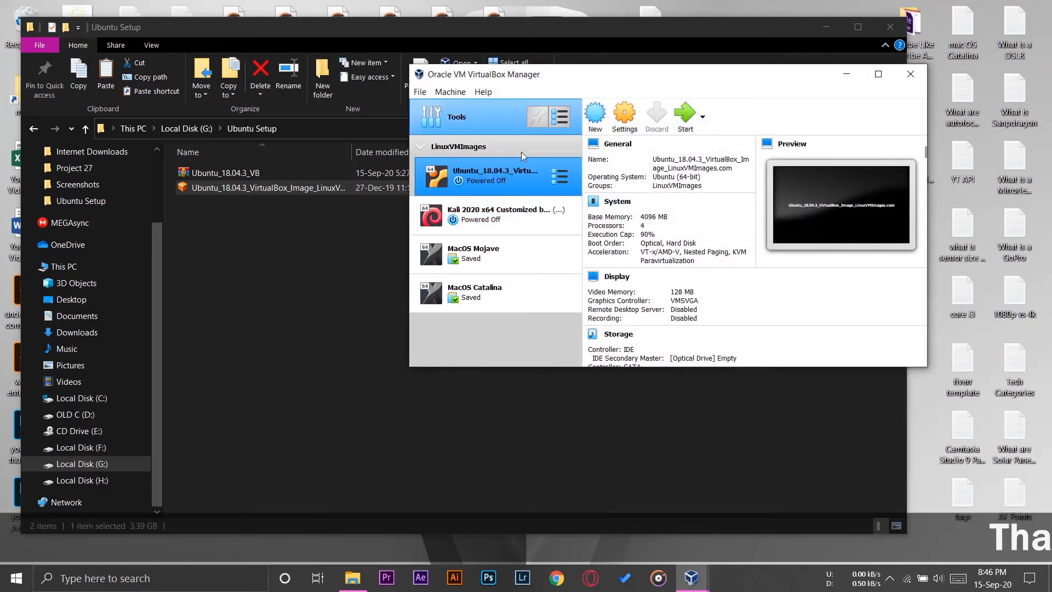
# - Start the Ubuntu 18.04.3 virtual machine and dismiss the keyboard capture and mouse integration notices
pyautogui.click(680, 116)
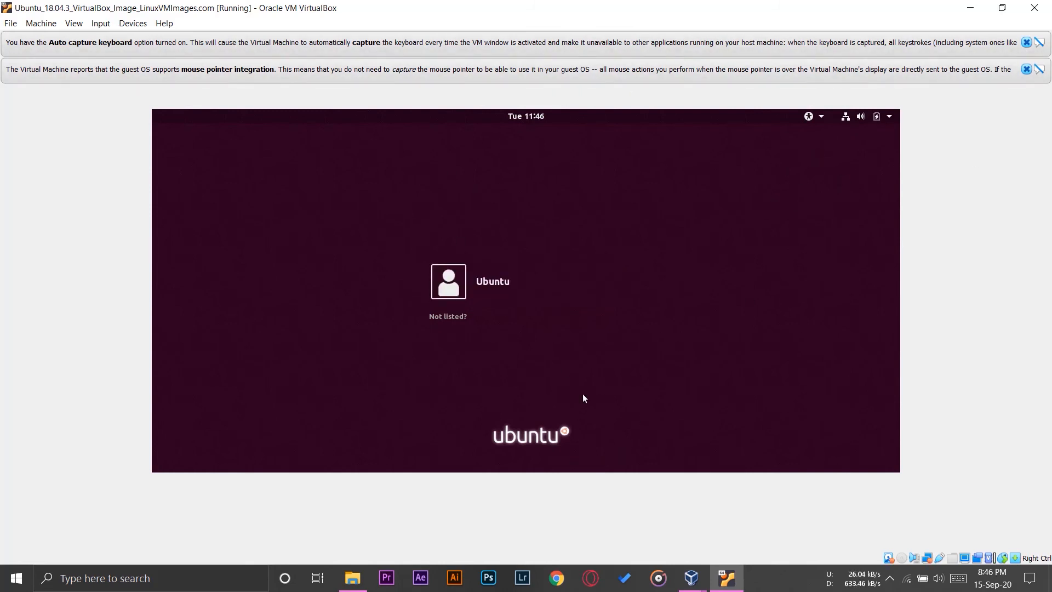
pyautogui.click(1026, 43)
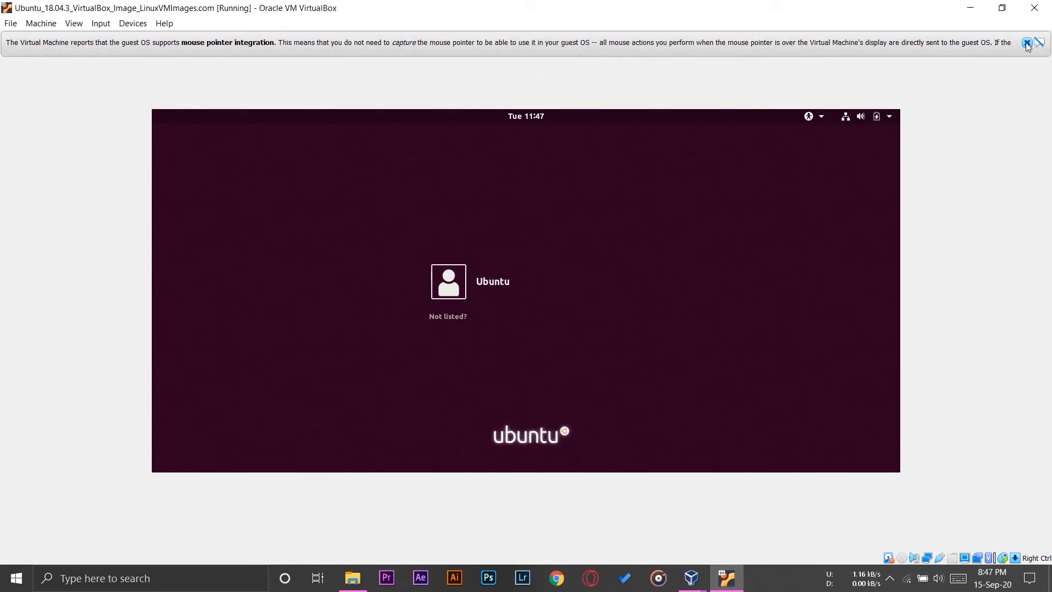
pyautogui.click(1026, 43)
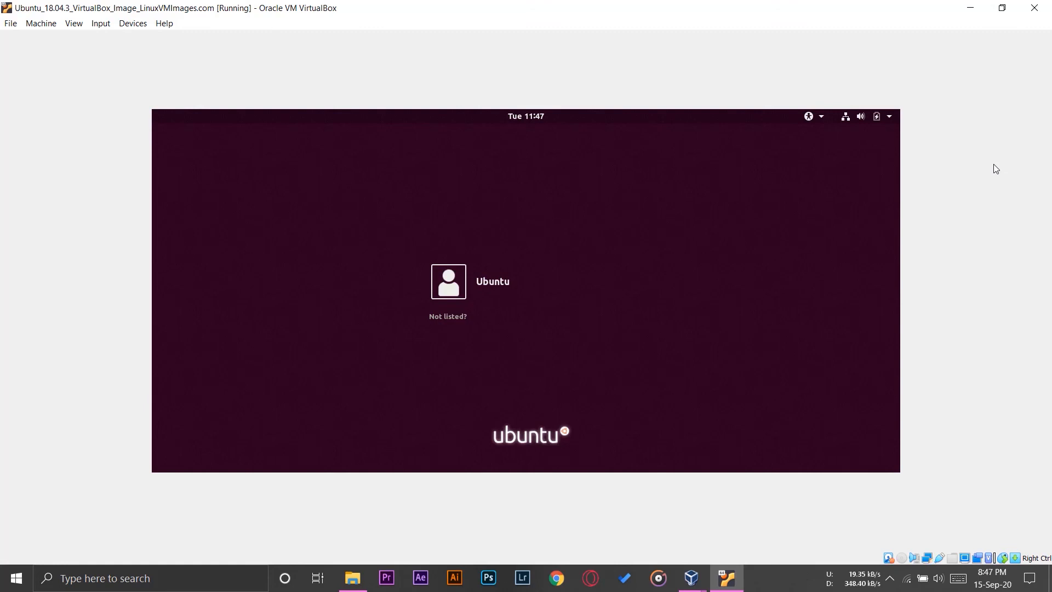
# - Sign in to the Ubuntu account by entering the account password
pyautogui.click(507, 282)
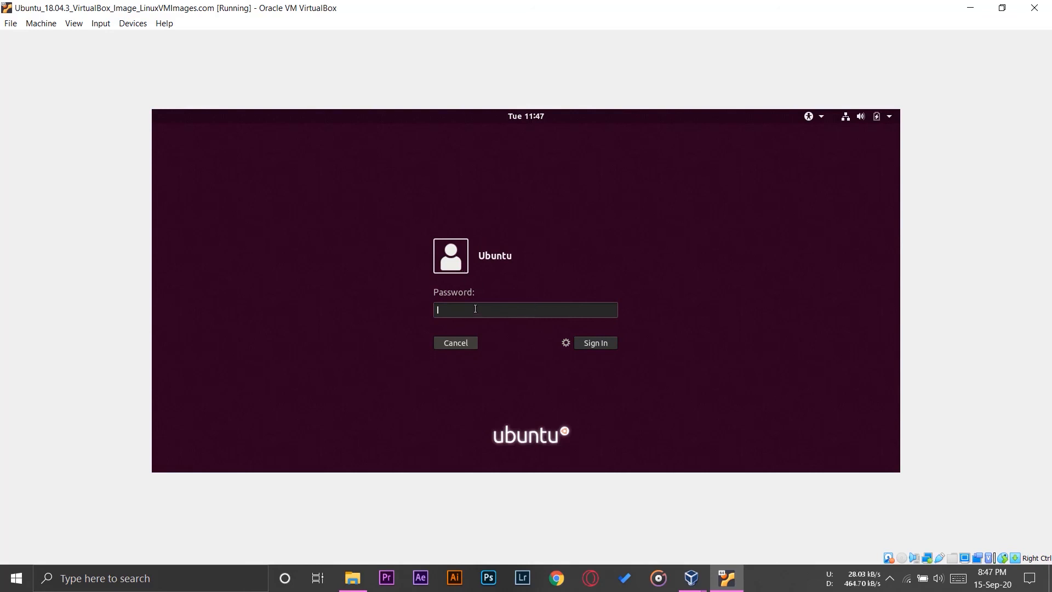
pyautogui.write('ubuntu')
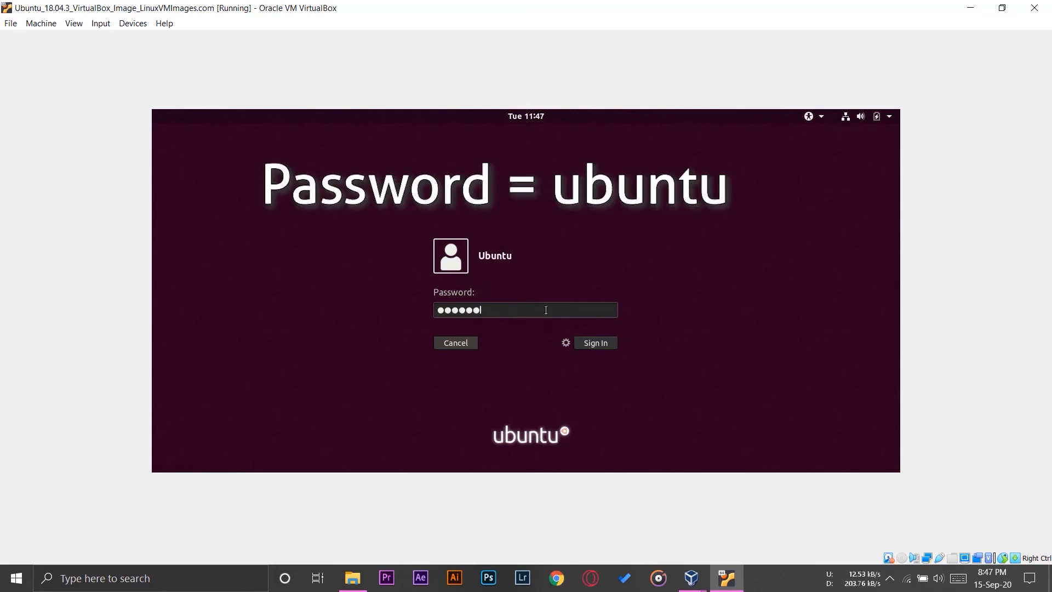
pyautogui.click(603, 345)
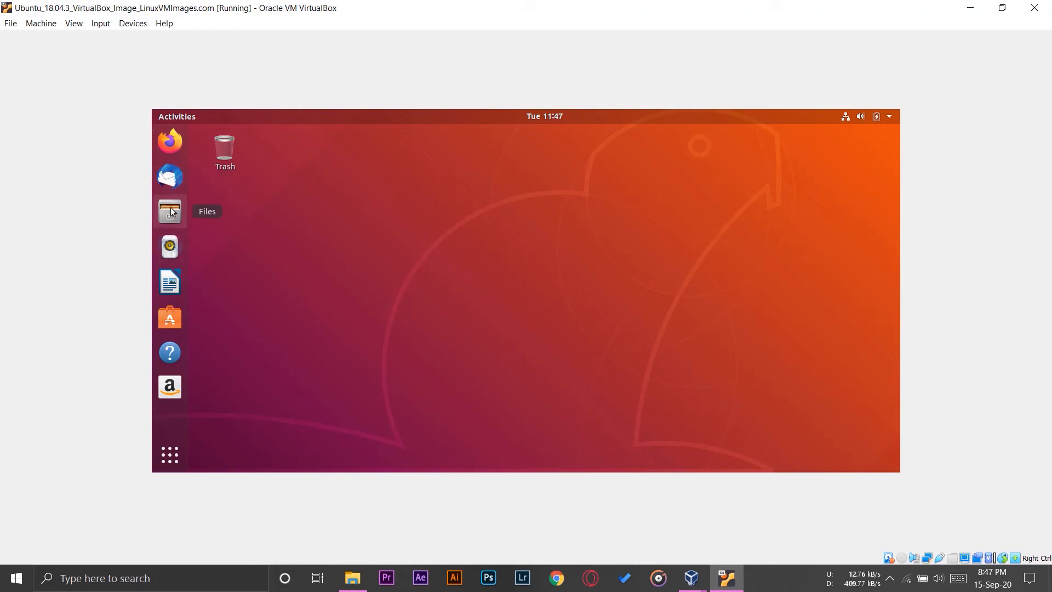
# - Restore and re-maximize the virtual machine window to refit the guest display, then switch it to full-screen mode
pyautogui.click(1012, 10)
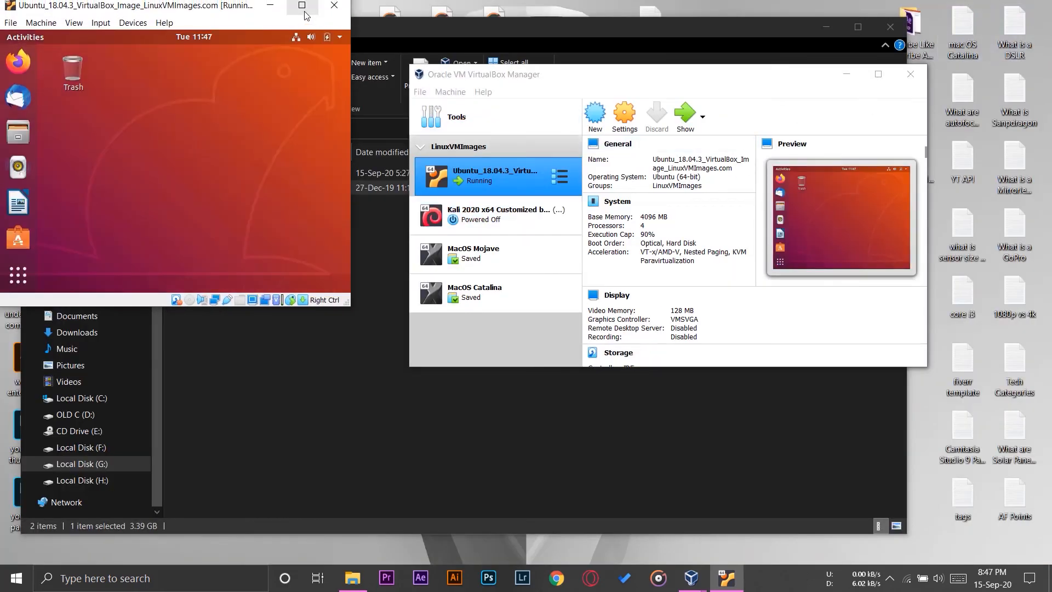
pyautogui.click(301, 6)
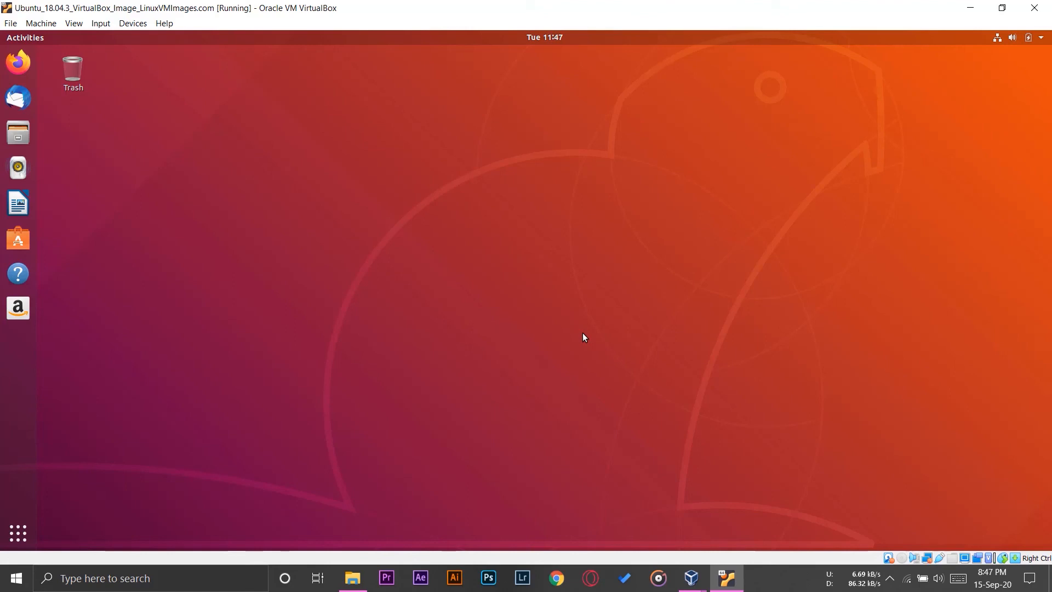
pyautogui.click(78, 28)
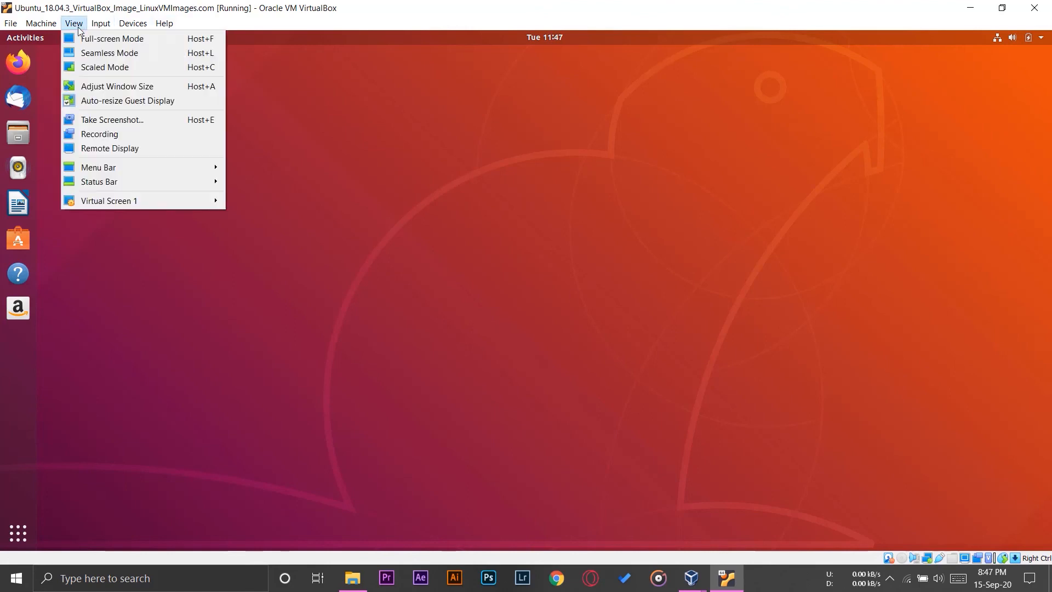
pyautogui.click(101, 39)
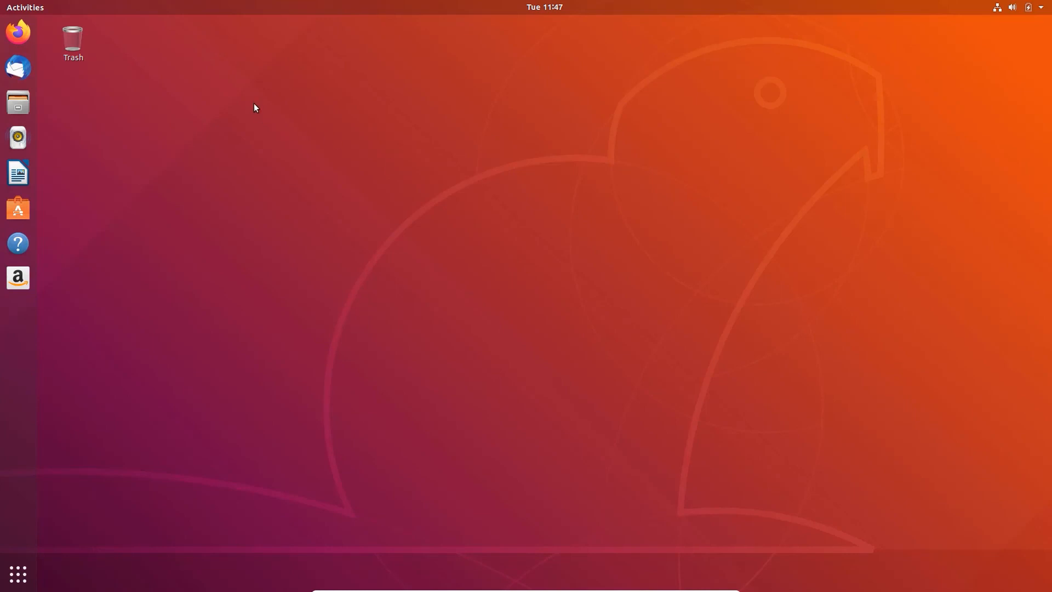
# - Open the Ubuntu home folder in Files and go into its Examples folder
pyautogui.click(22, 105)
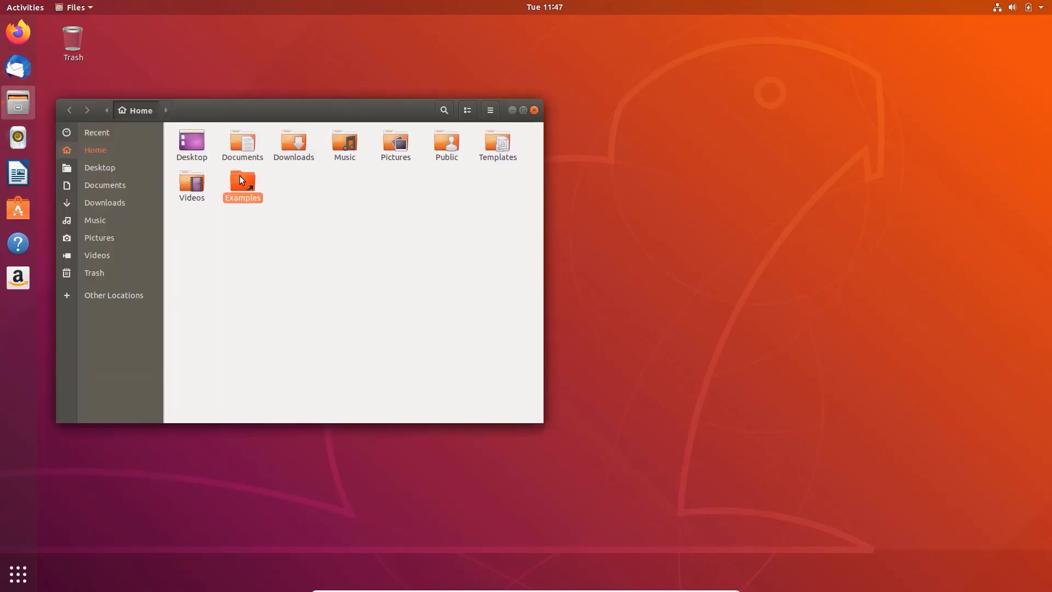
pyautogui.doubleClick(239, 176)
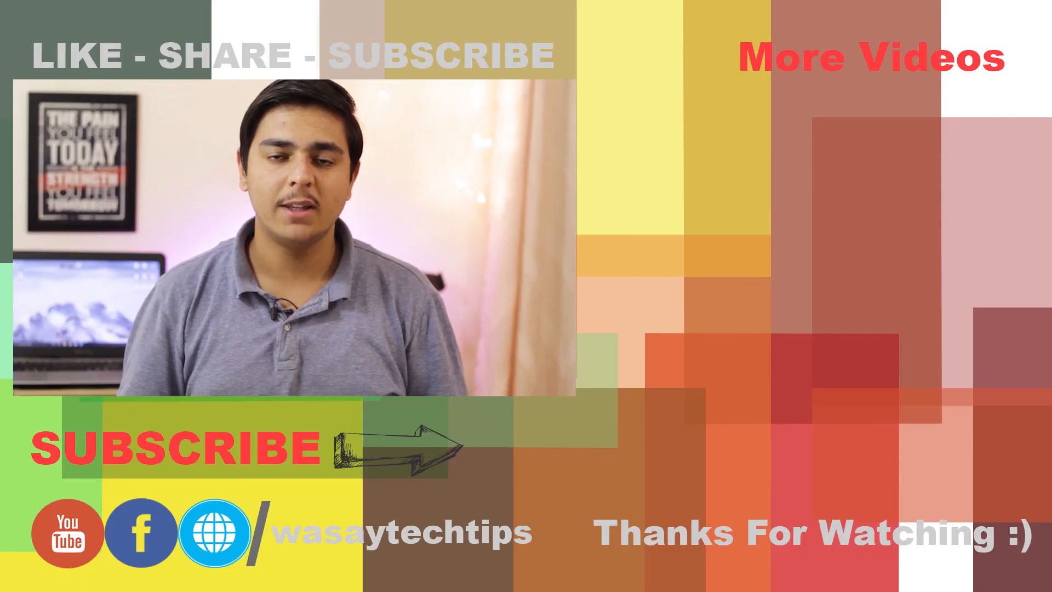